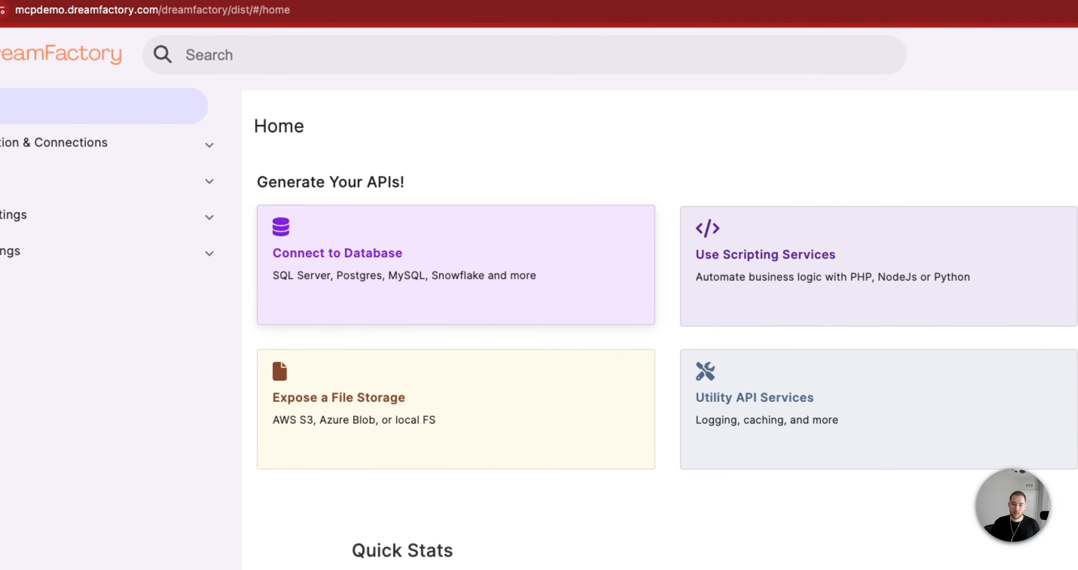
Start creating a database API and choose SQL Server as its service type
left_click(418, 250)
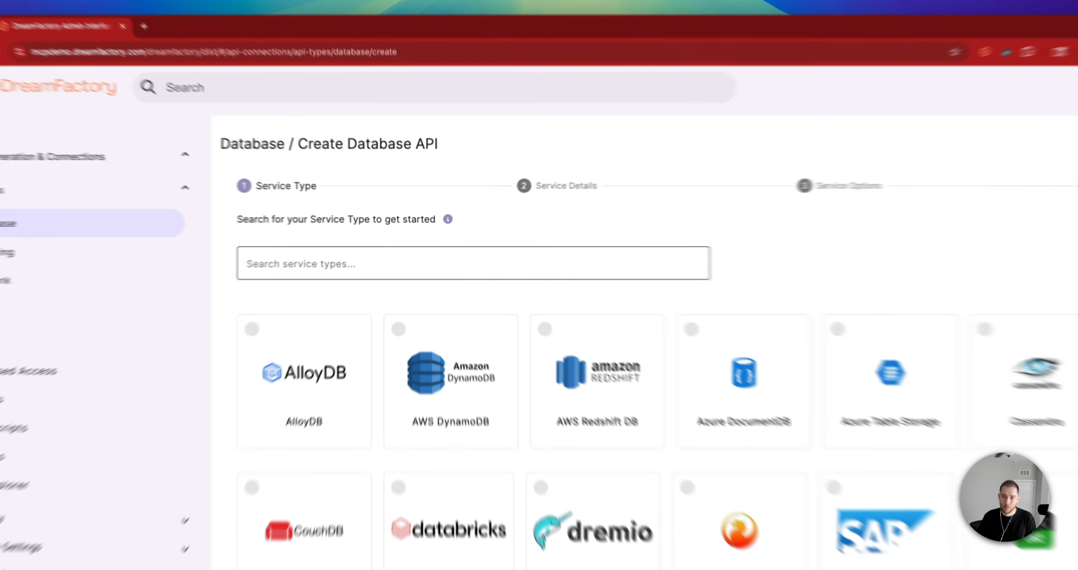
left_click(486, 250)
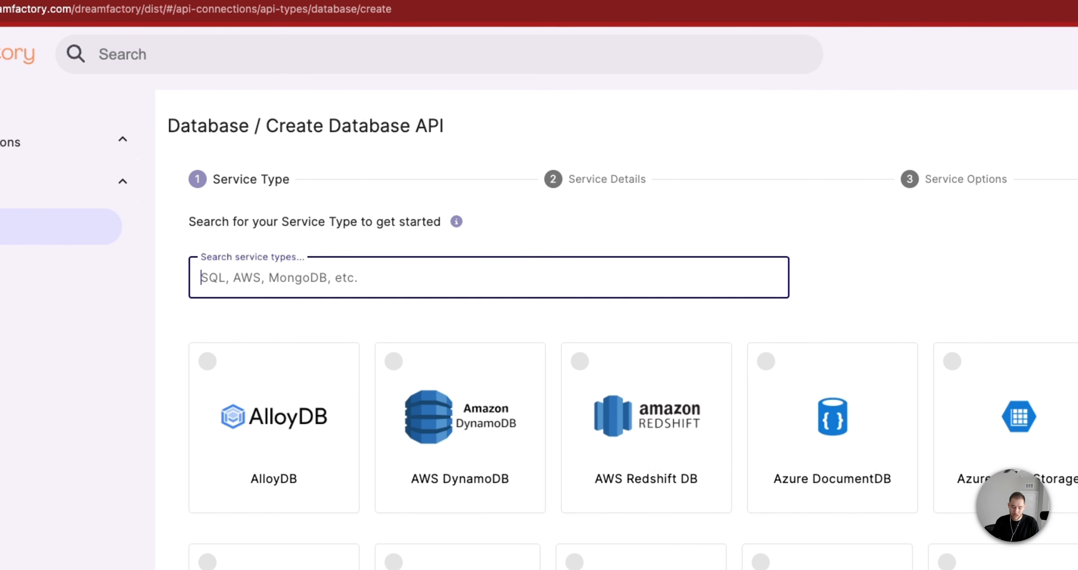
type("sqls")
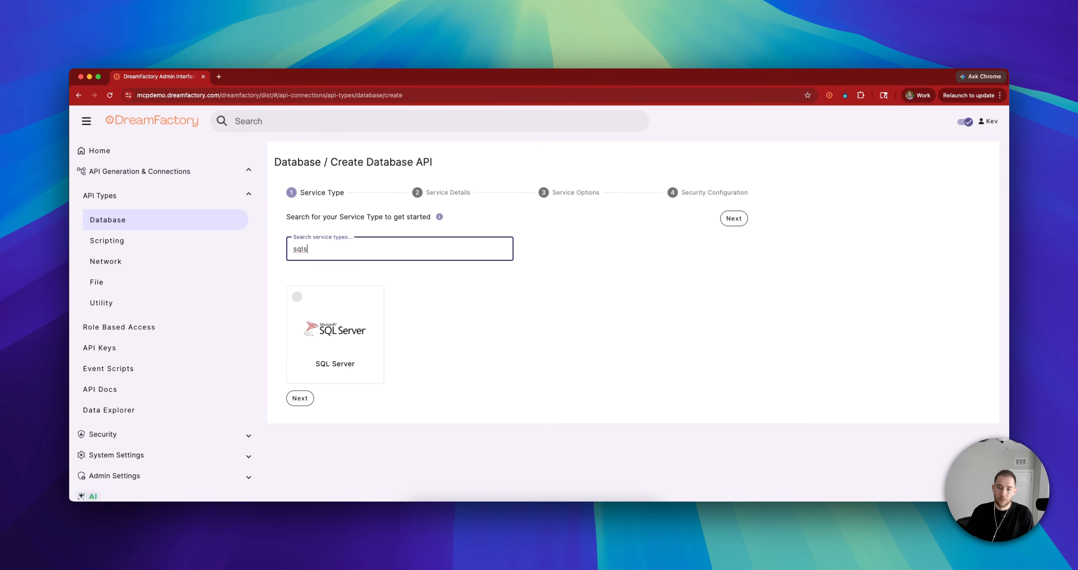
left_click(343, 336)
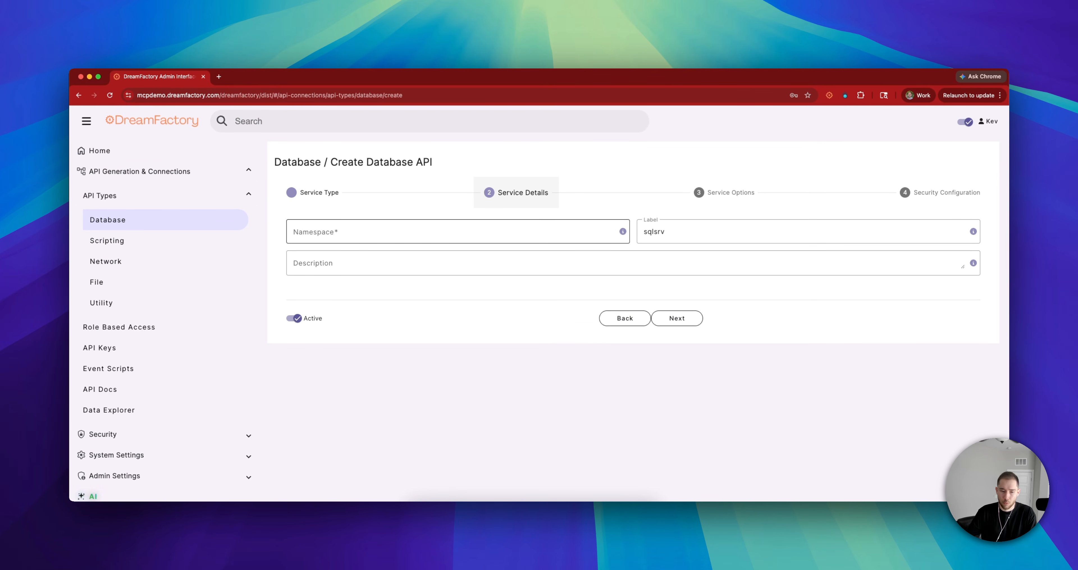
Set the service namespace to sqlserver and the description to "SQL Server MCP", and continue to the service options
left_click(391, 232)
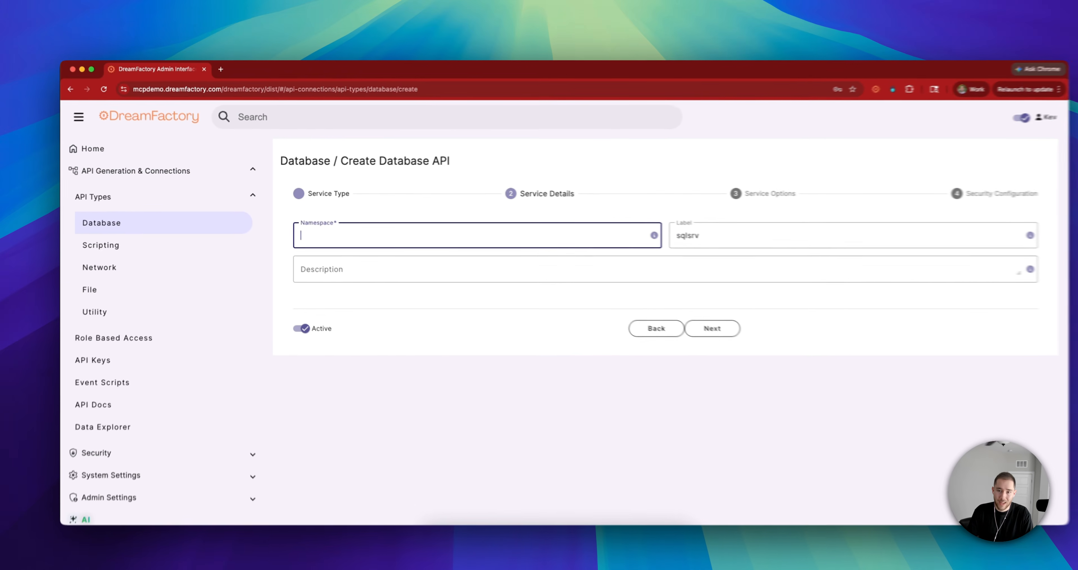
type("sqlserver")
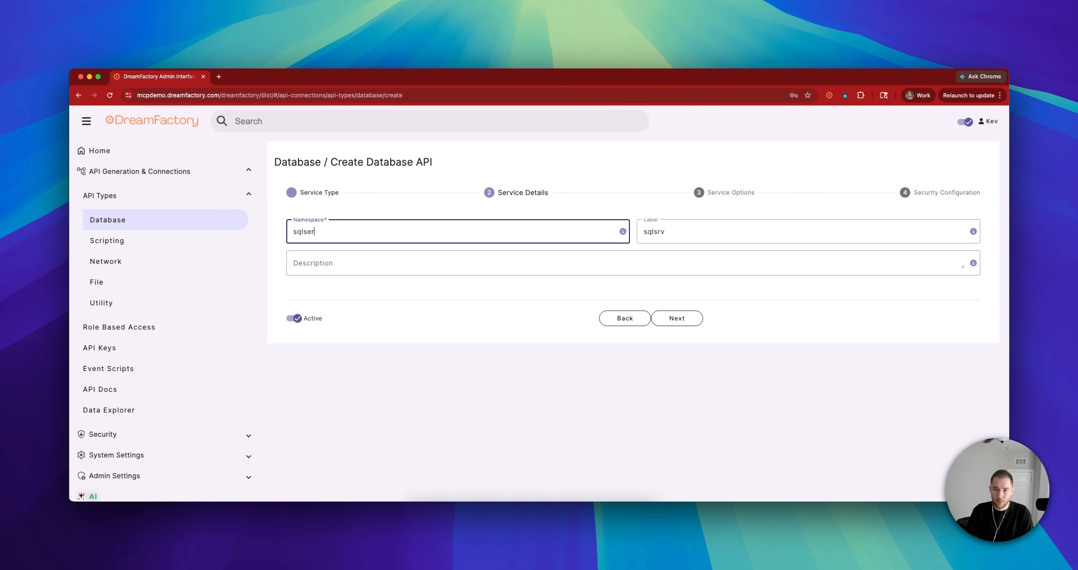
key("Tab")
key("Tab")
type("S")
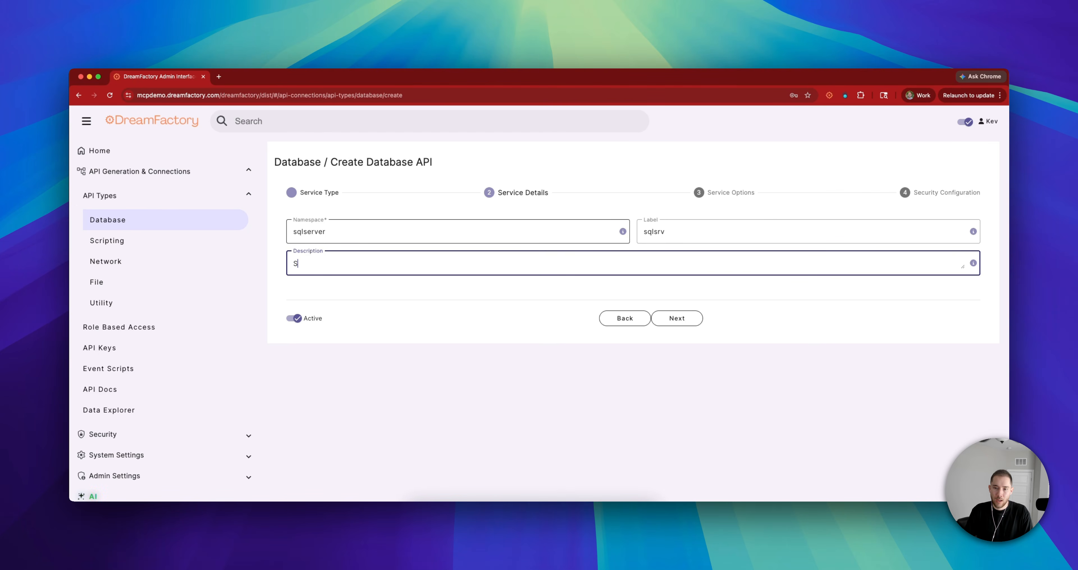
type("QL Server MCP")
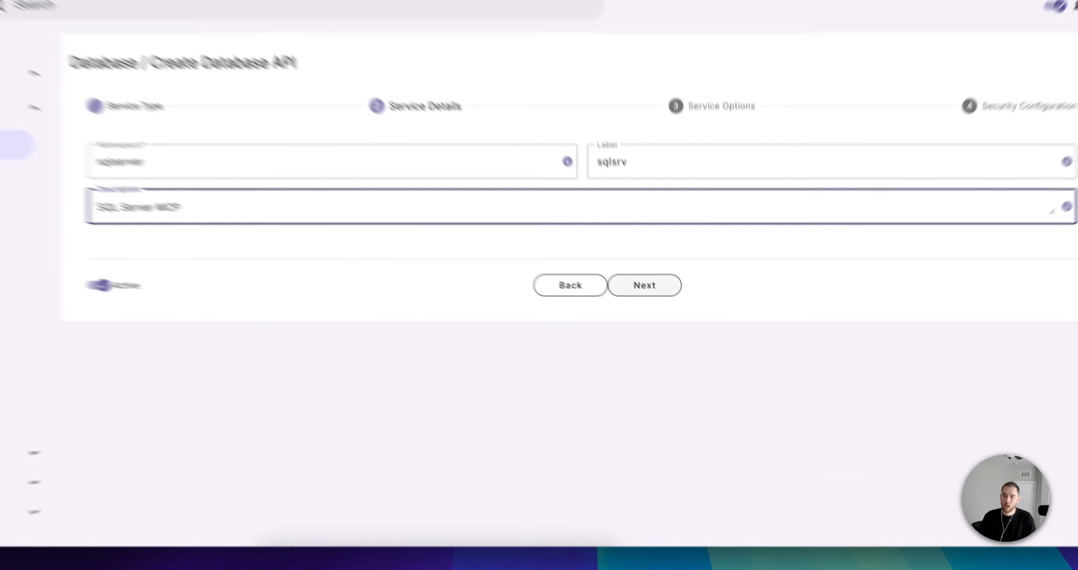
left_click(676, 318)
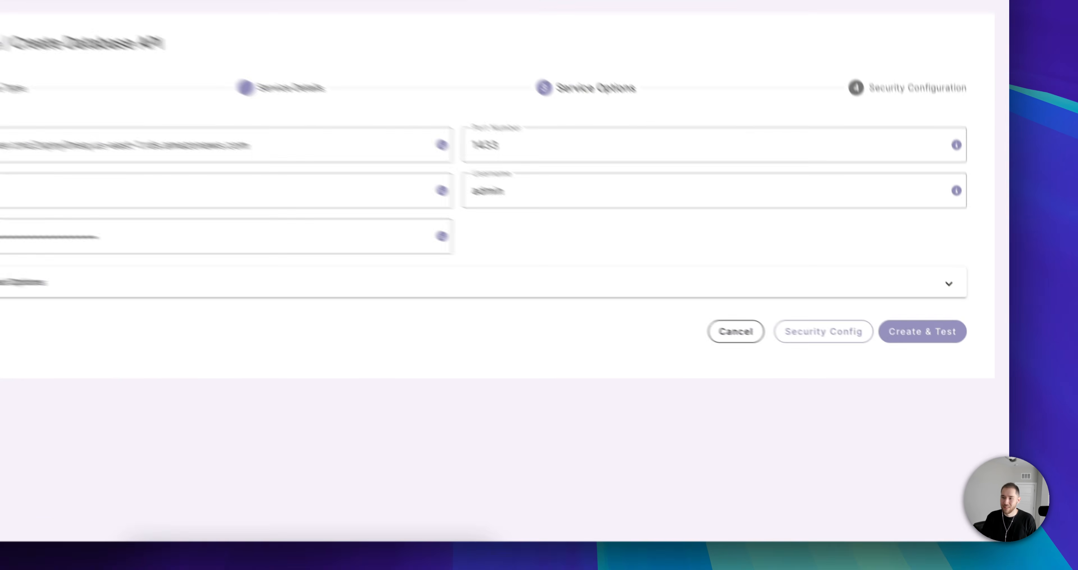
Create and test the SQL Server service, and review its generated API endpoints in the documentation
left_click(950, 358)
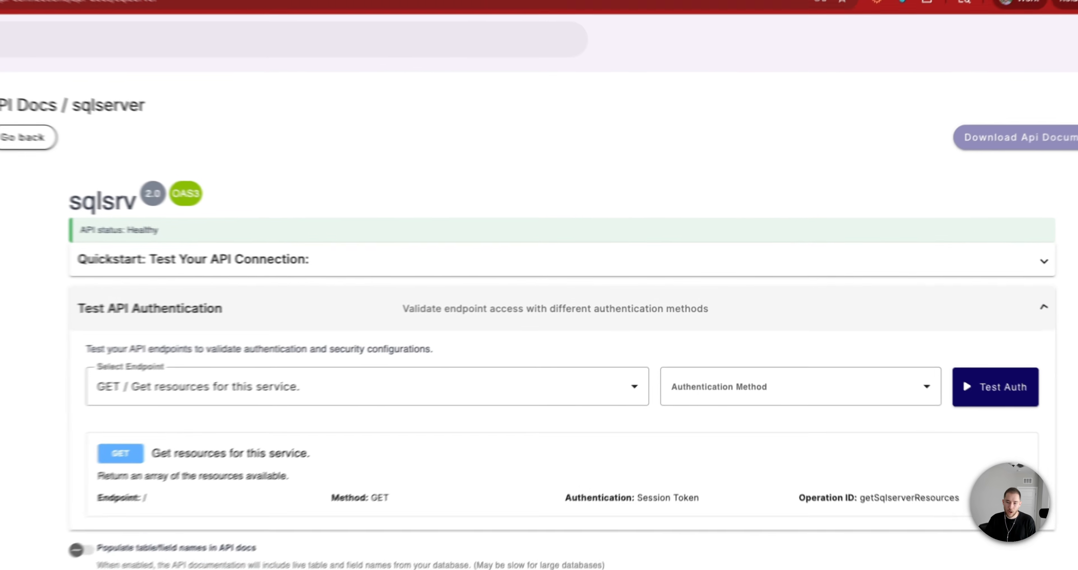
left_click(749, 289)
scroll(749, 268, "down", 5)
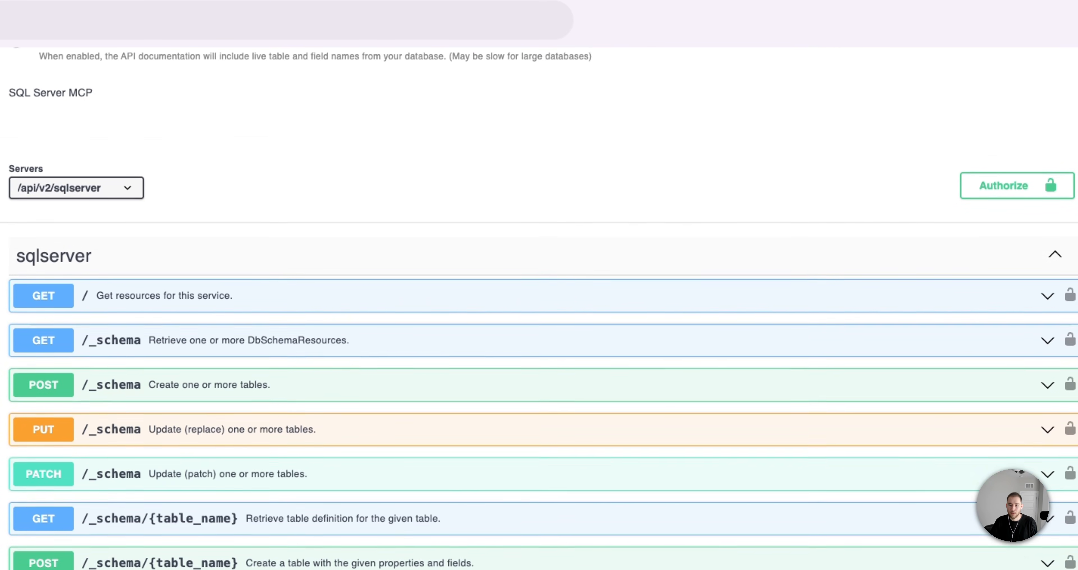
scroll(749, 263, "down", 2)
scroll(749, 264, "down", 2)
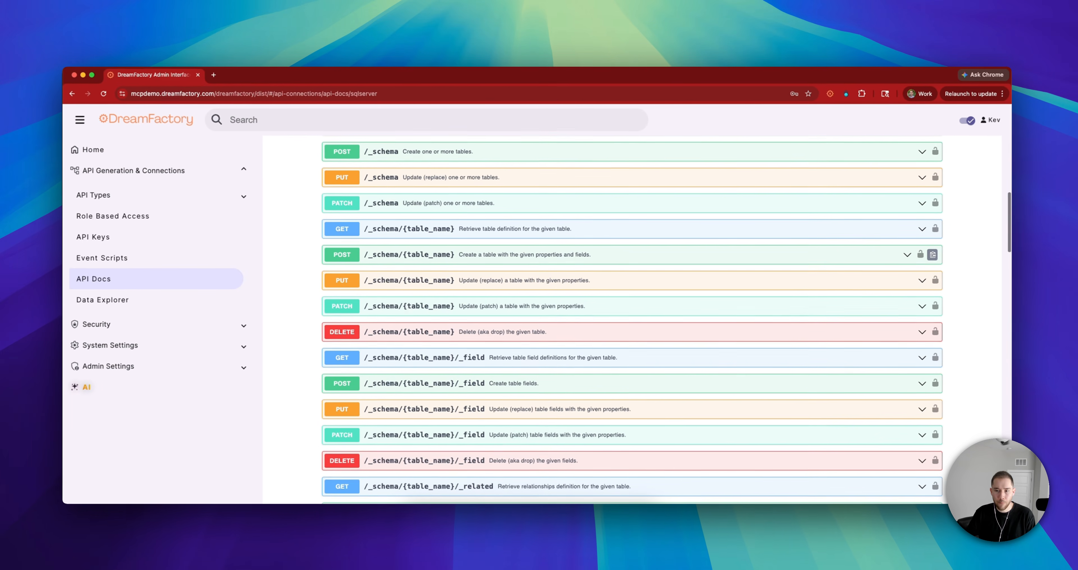
scroll(631, 317, "up", 3)
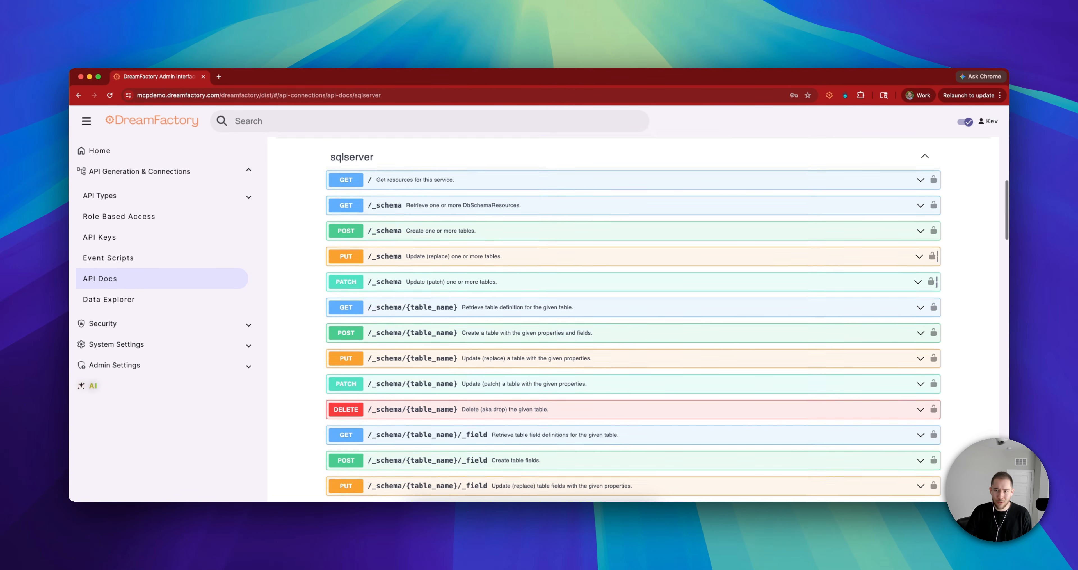
scroll(633, 326, "down", 1)
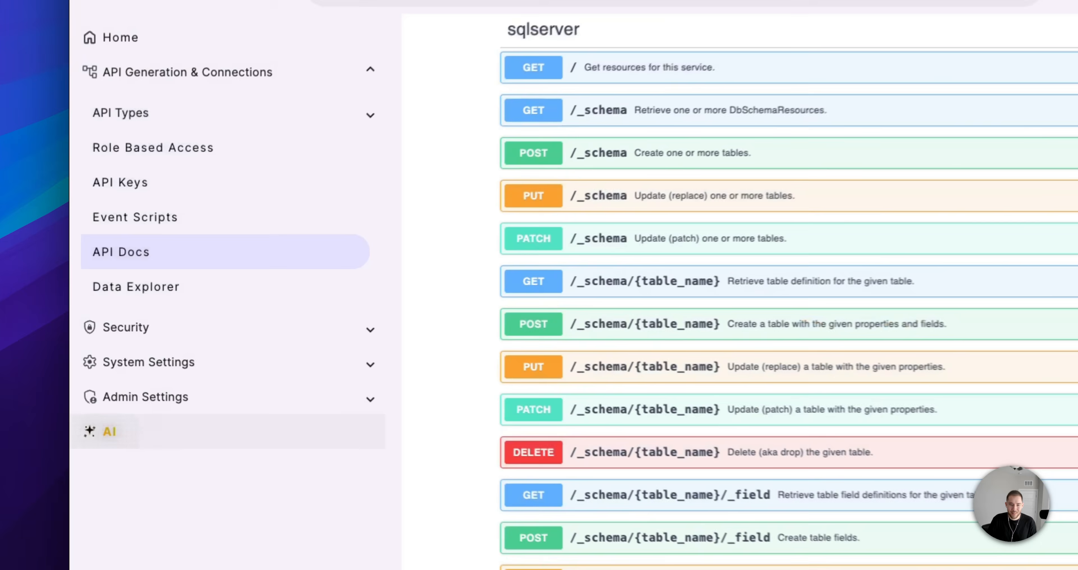
Start creating an AI tool with MCP Server Service as its service type
left_click(93, 386)
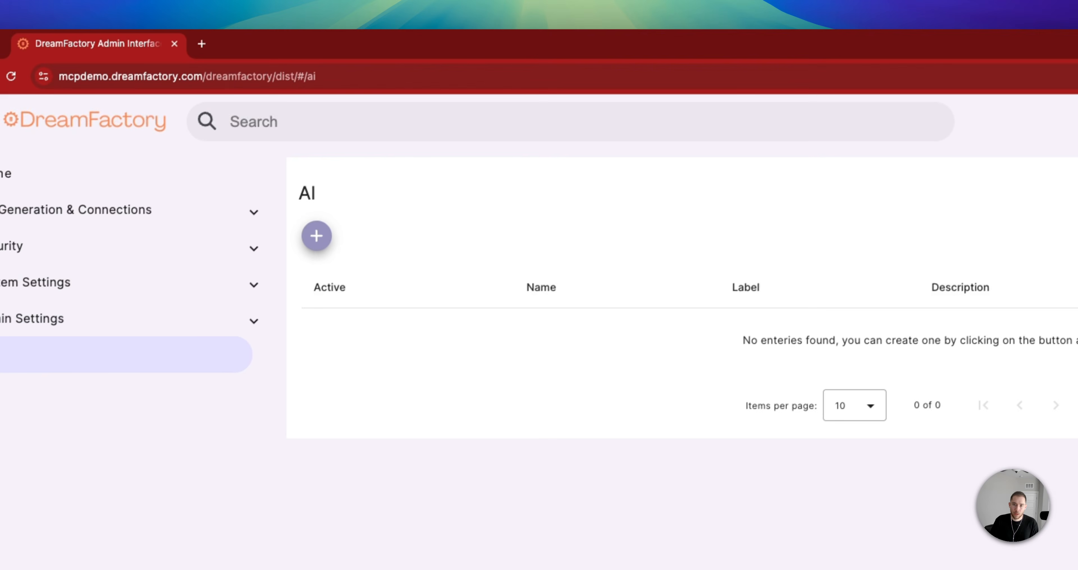
left_click(446, 87)
left_click(585, 246)
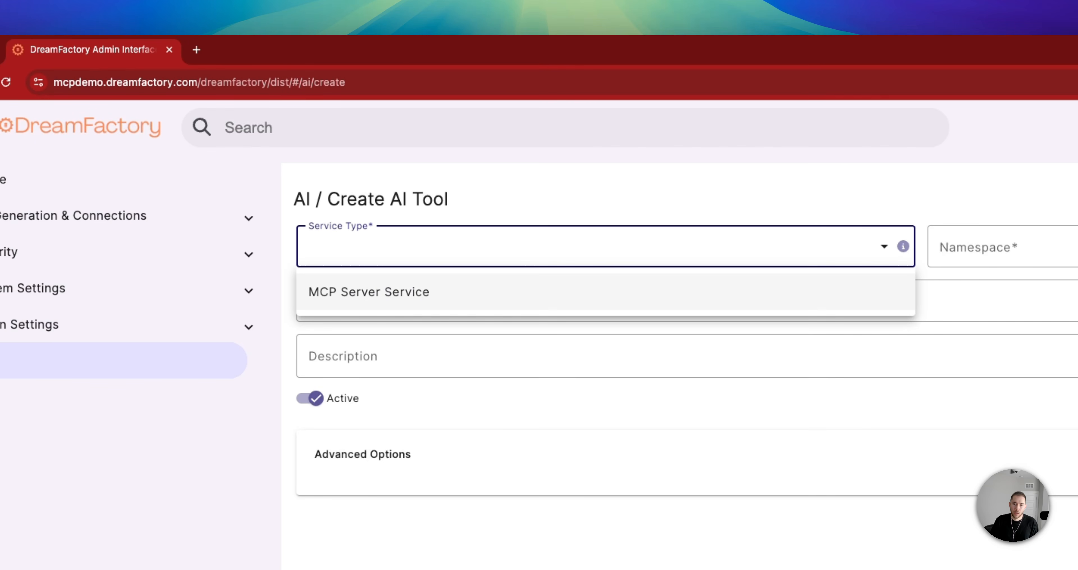
left_click(369, 291)
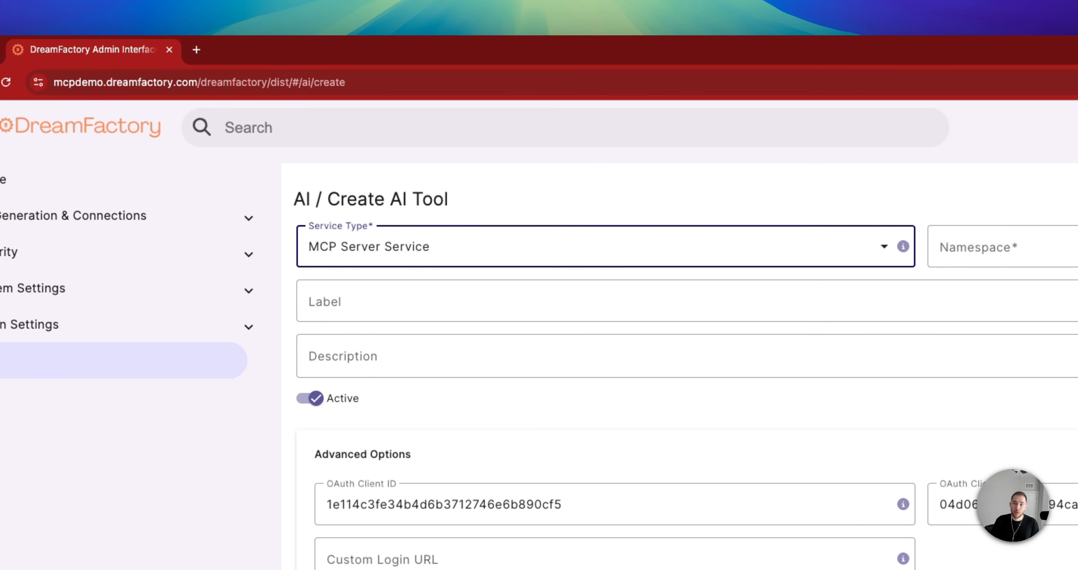
Set the AI tool's namespace, label and description to sqlserver-ai
left_click(1000, 246)
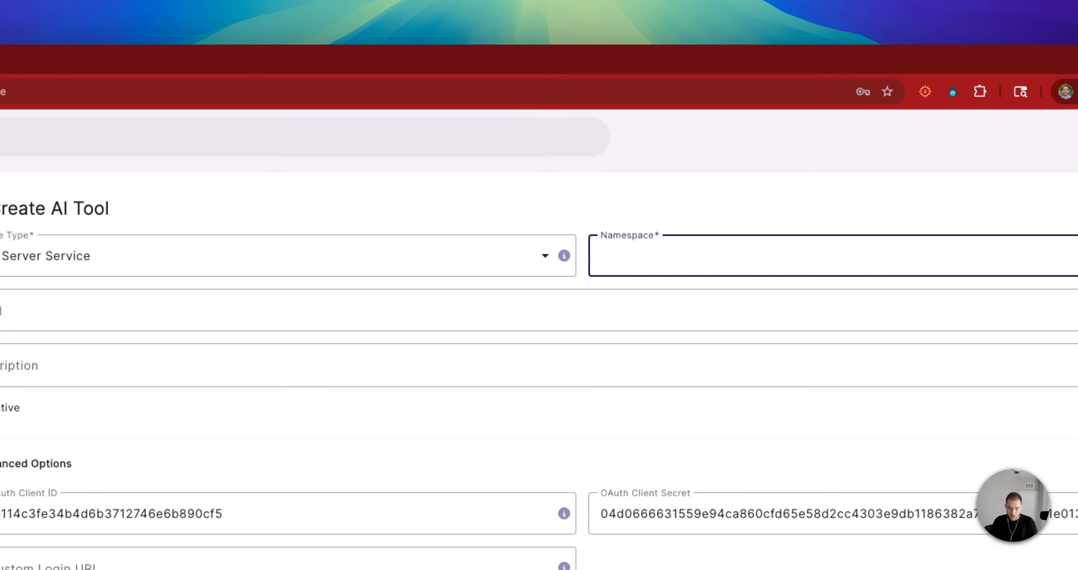
type("sqlserve")
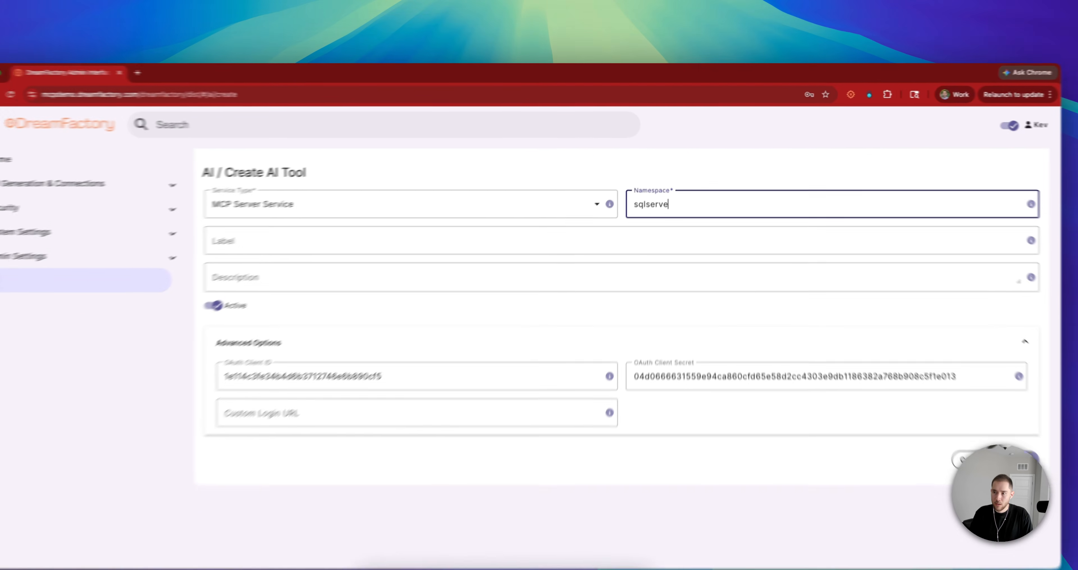
type("r-ai")
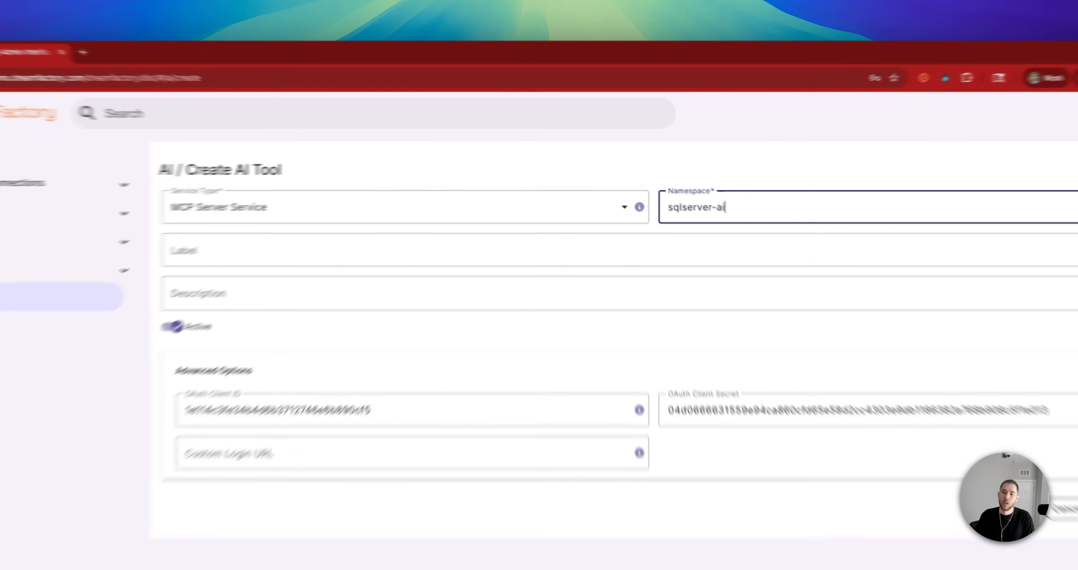
key("super+a")
key("super+c")
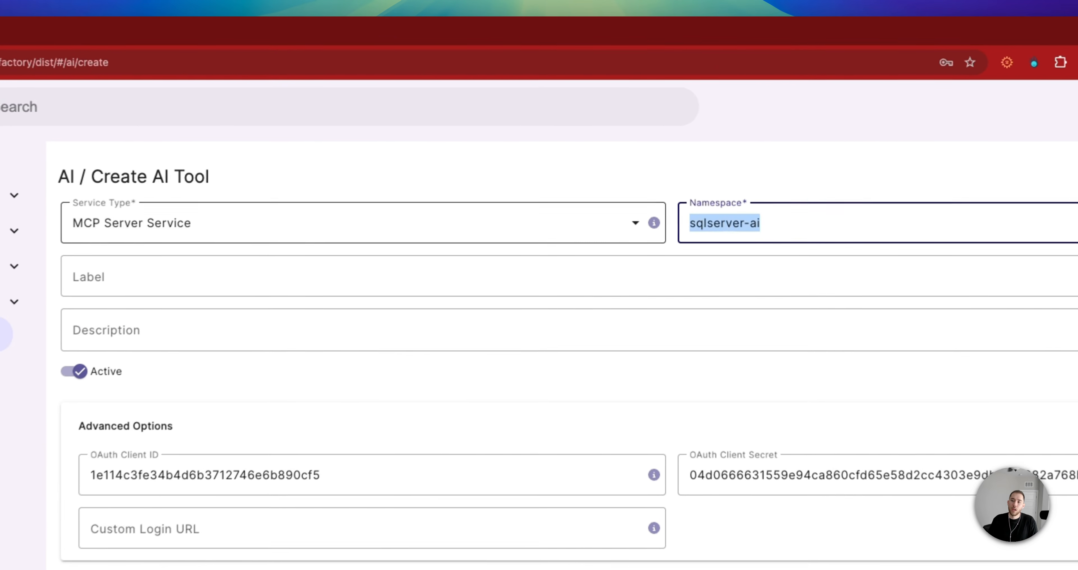
key("Tab")
key("super+v")
key("Tab")
key("super+v")
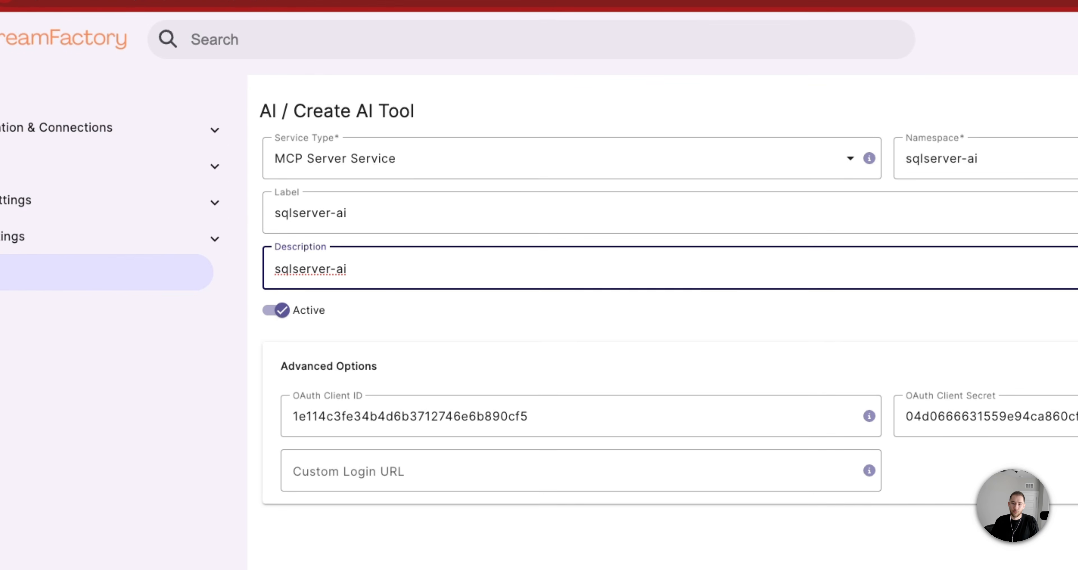
key("Tab")
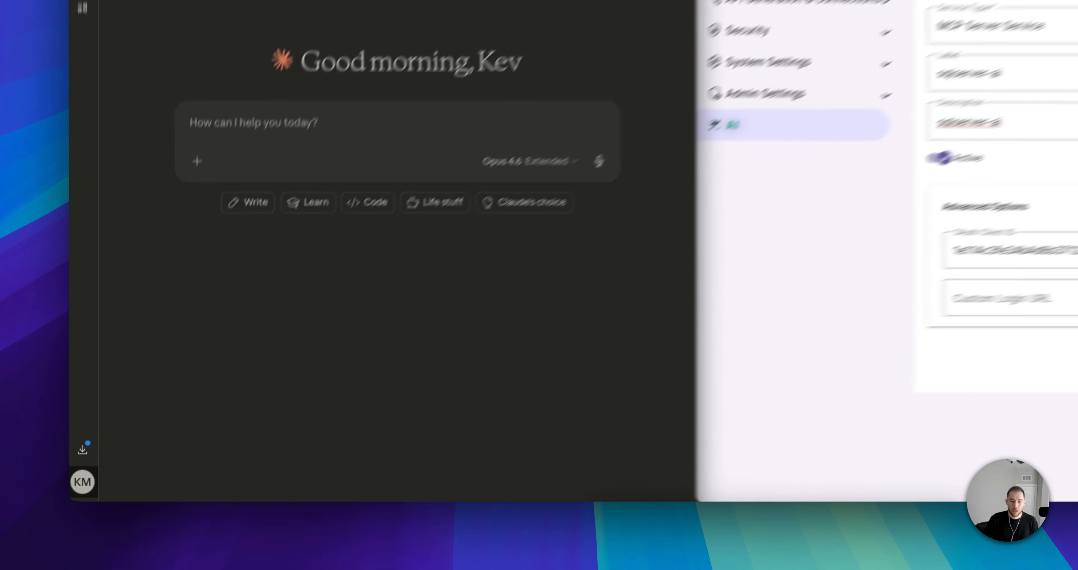
In Claude's connector settings, start adding a custom connector named sqlserver
left_click(78, 489)
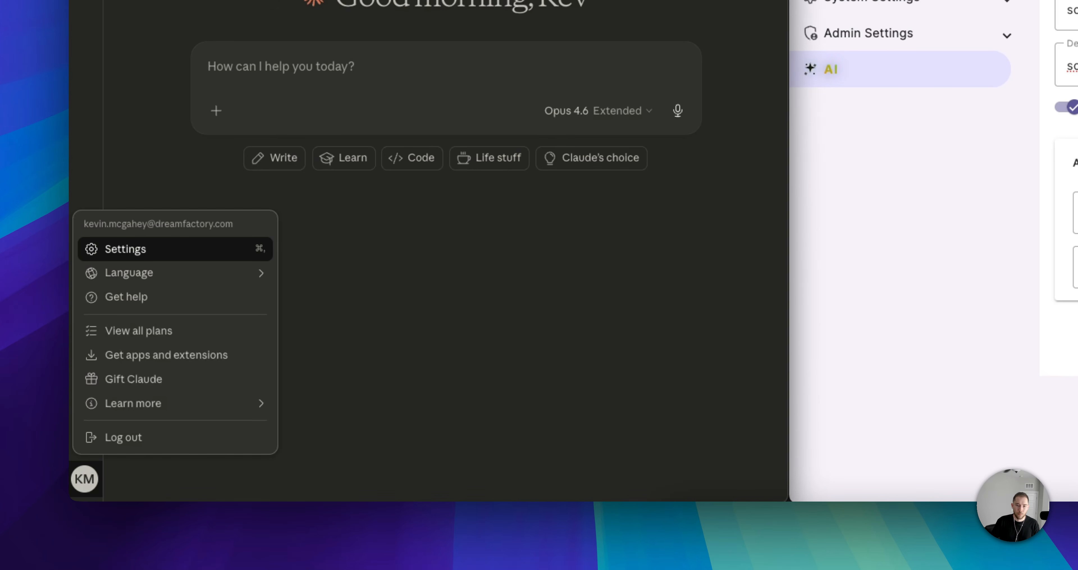
left_click(125, 249)
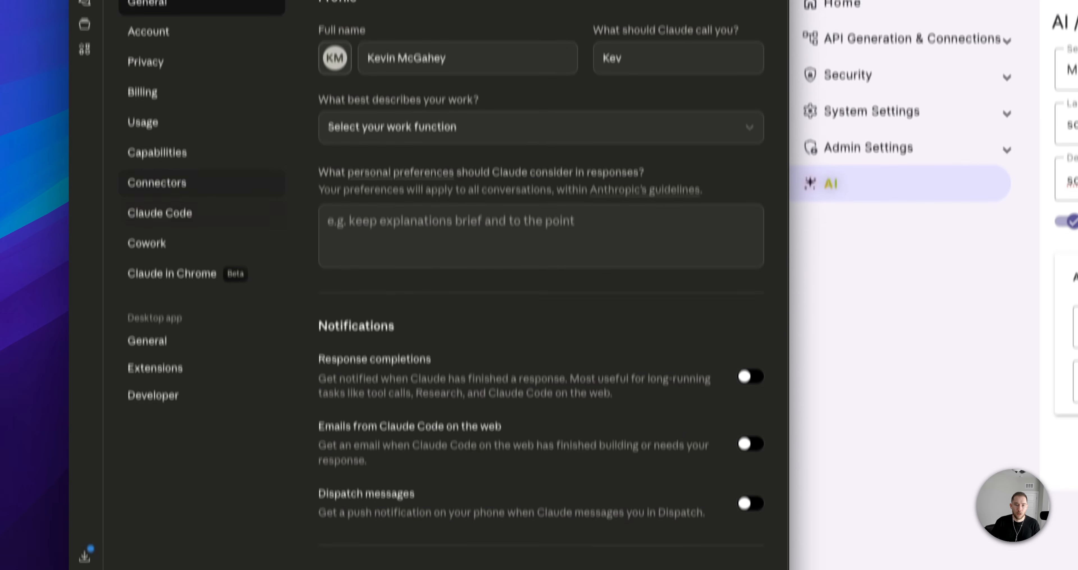
left_click(157, 68)
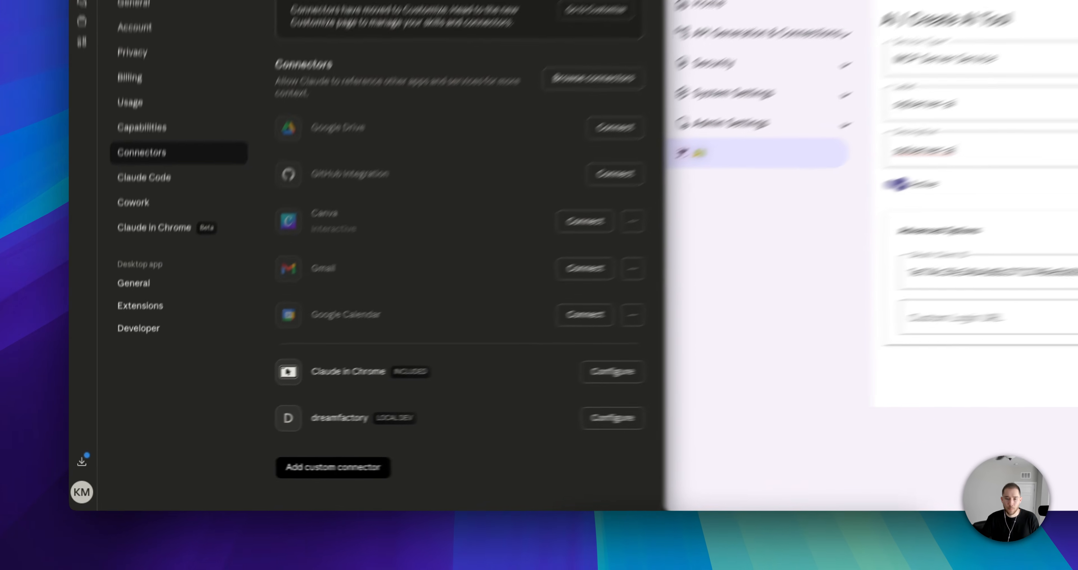
left_click(251, 471)
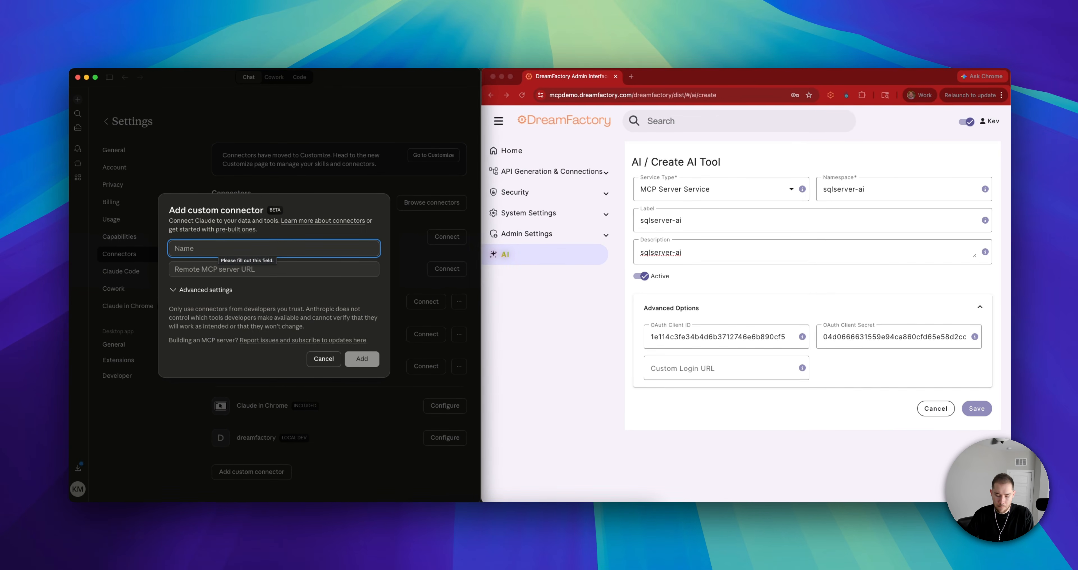
type("s")
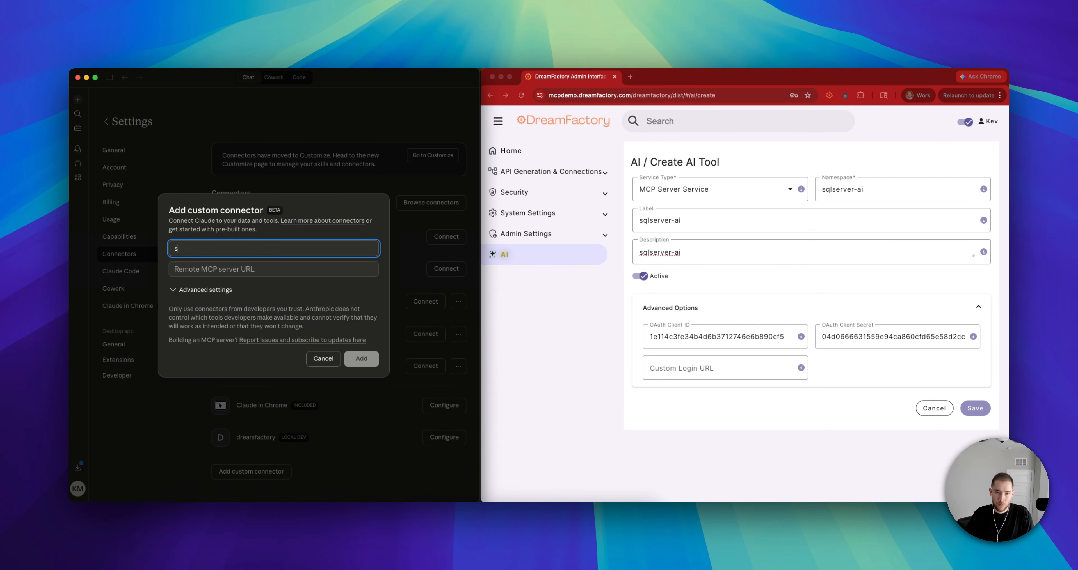
type("qlserver")
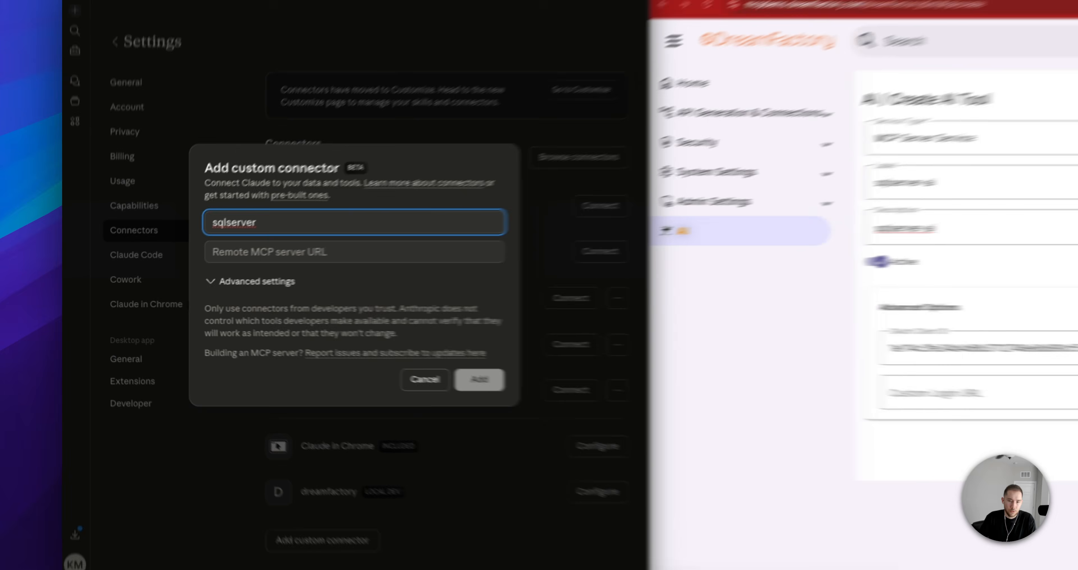
Copy the OAuth client ID from the DreamFactory AI tool into the Claude connector's advanced settings
left_click(203, 290)
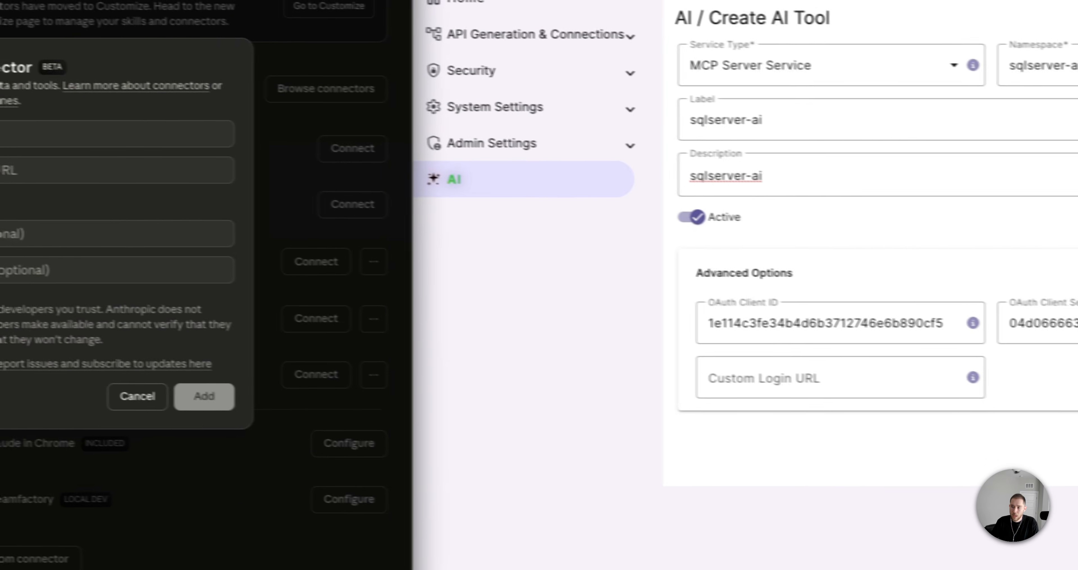
double_click(804, 320)
key("super+c")
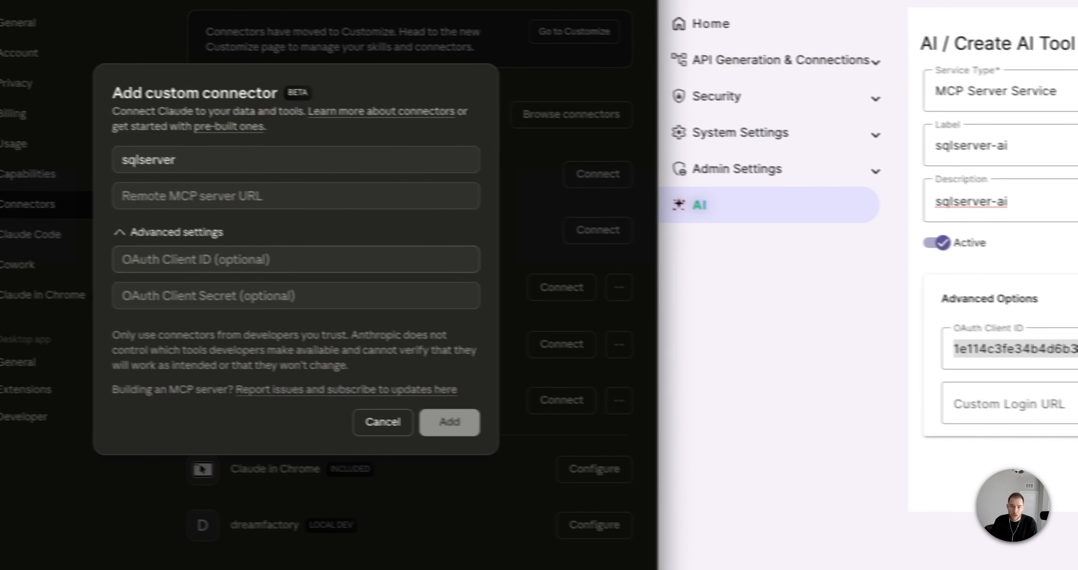
left_click(99, 230)
key("super+v")
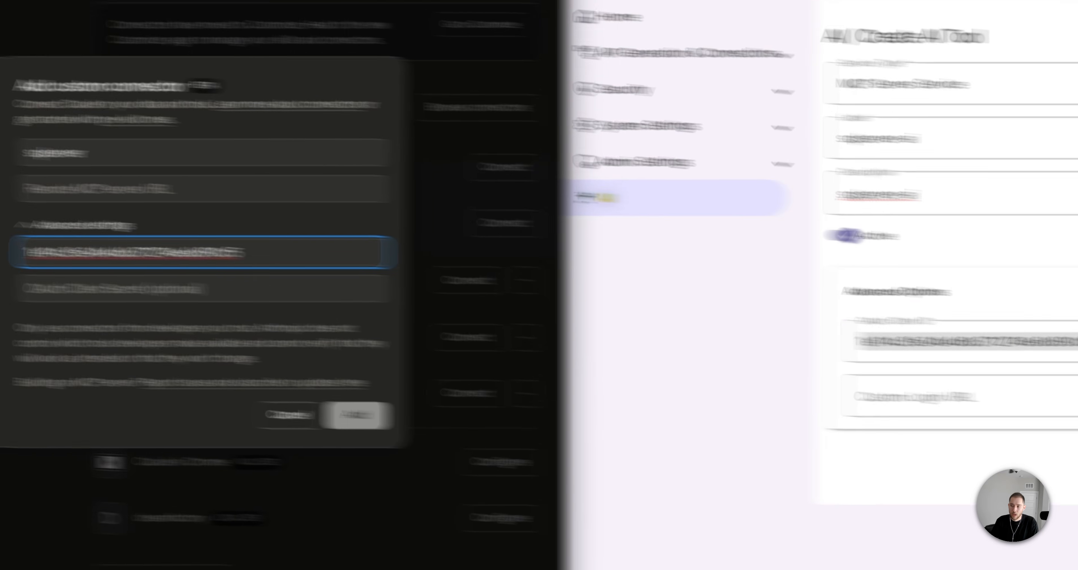
Copy the OAuth client secret from DreamFactory into the Claude connector, and save the sqlserver-ai MCP service
left_click(885, 319)
double_click(885, 319)
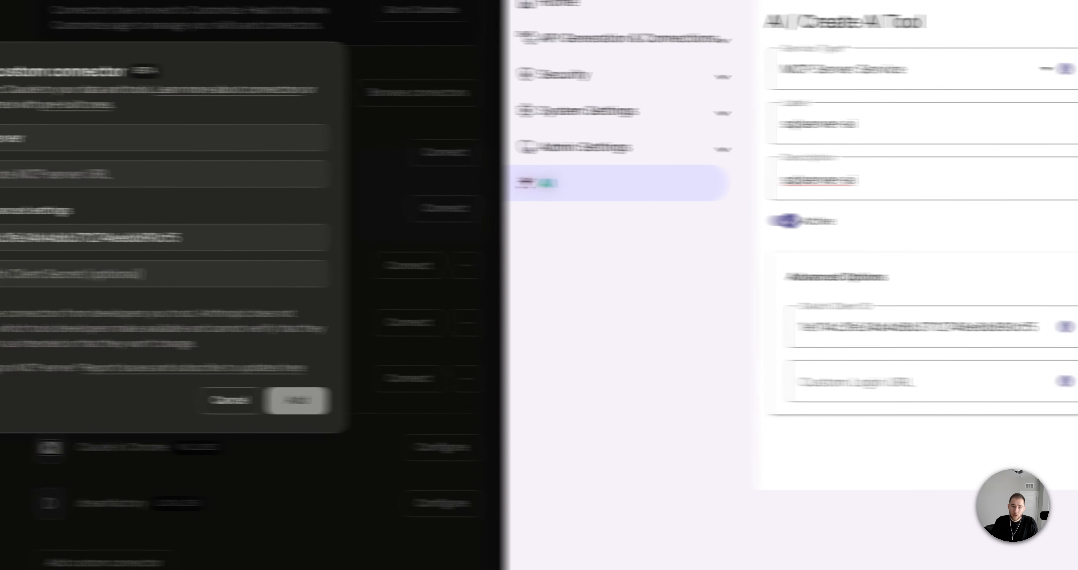
left_click(296, 279)
key("super+v")
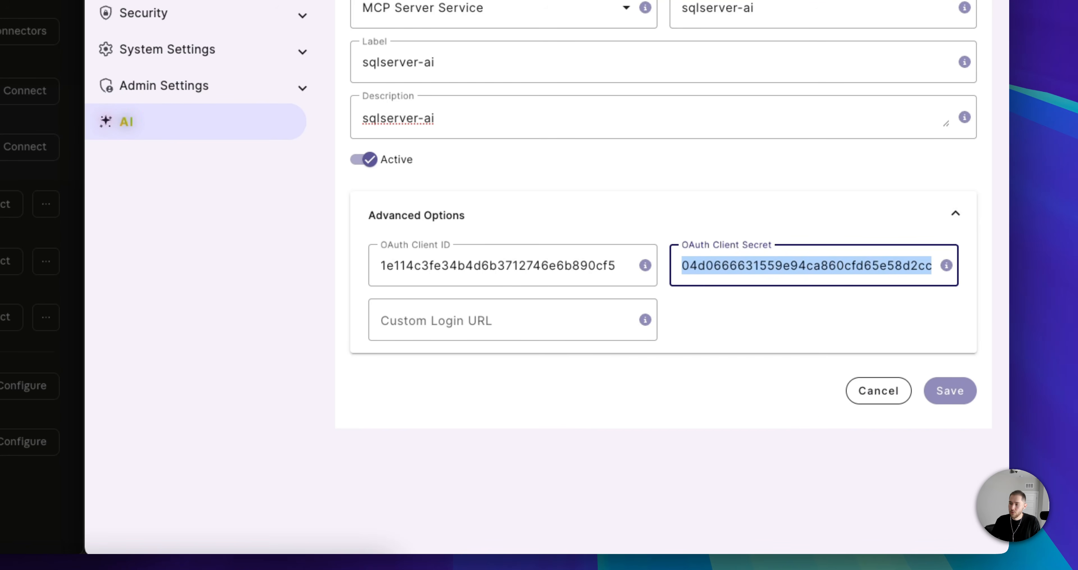
left_click(949, 391)
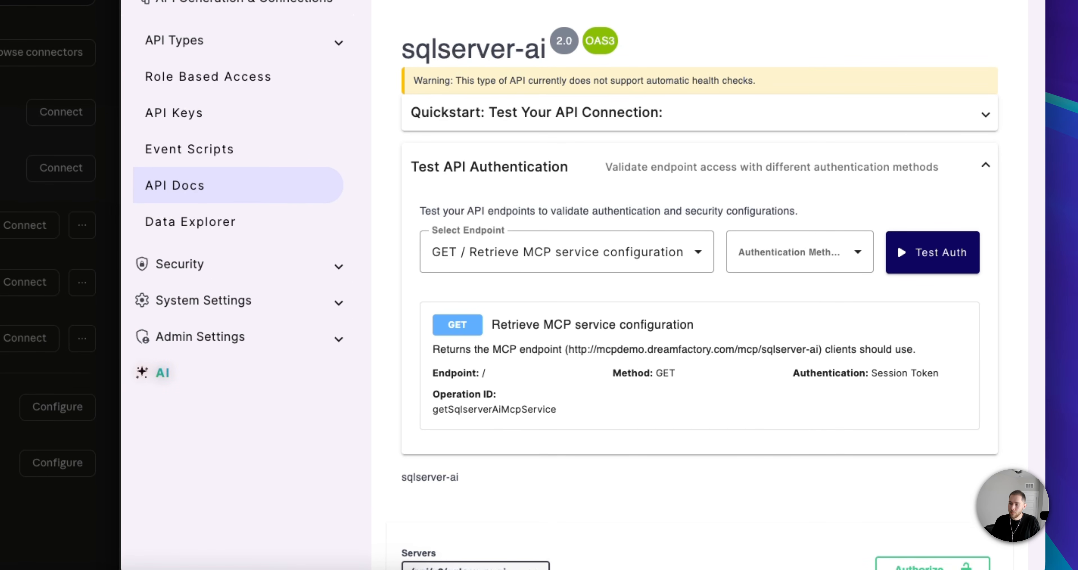
left_click_drag(568, 349, 816, 349)
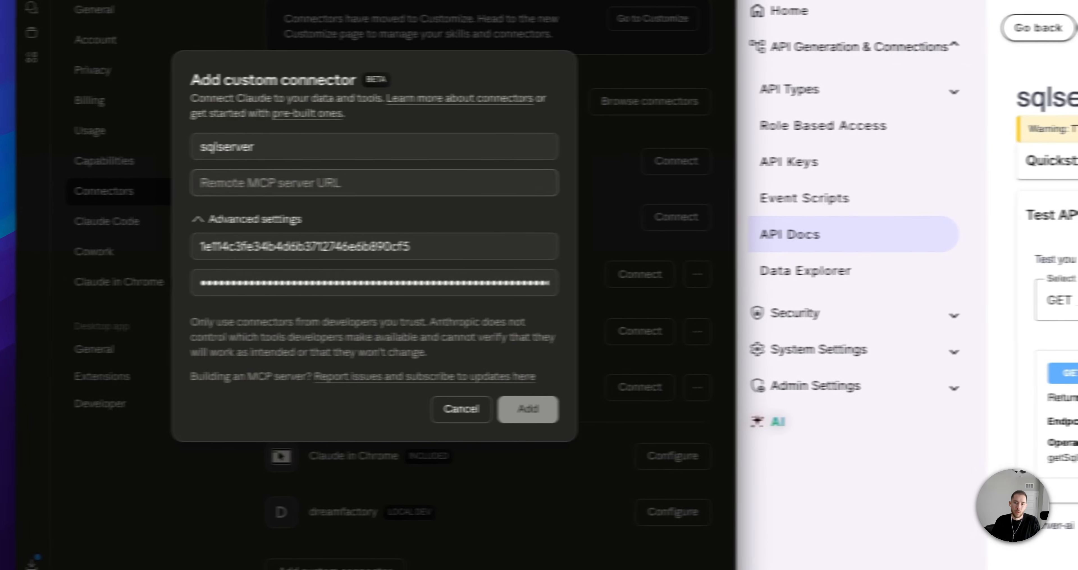
left_click(373, 183)
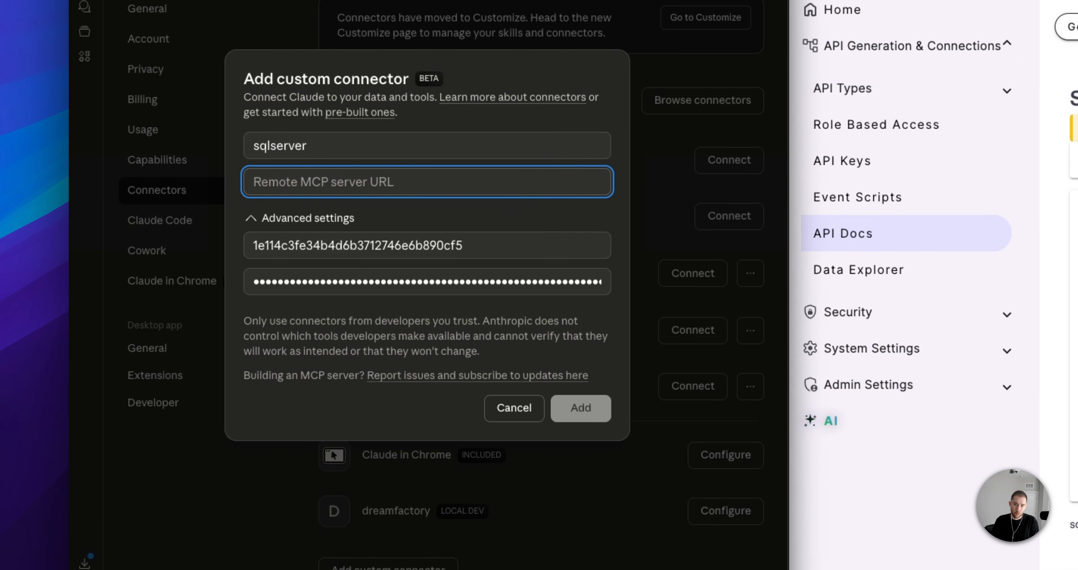
type("http://mcpdemo.dreamfactory.com/mcp/sqlserver-ai")
type("s")
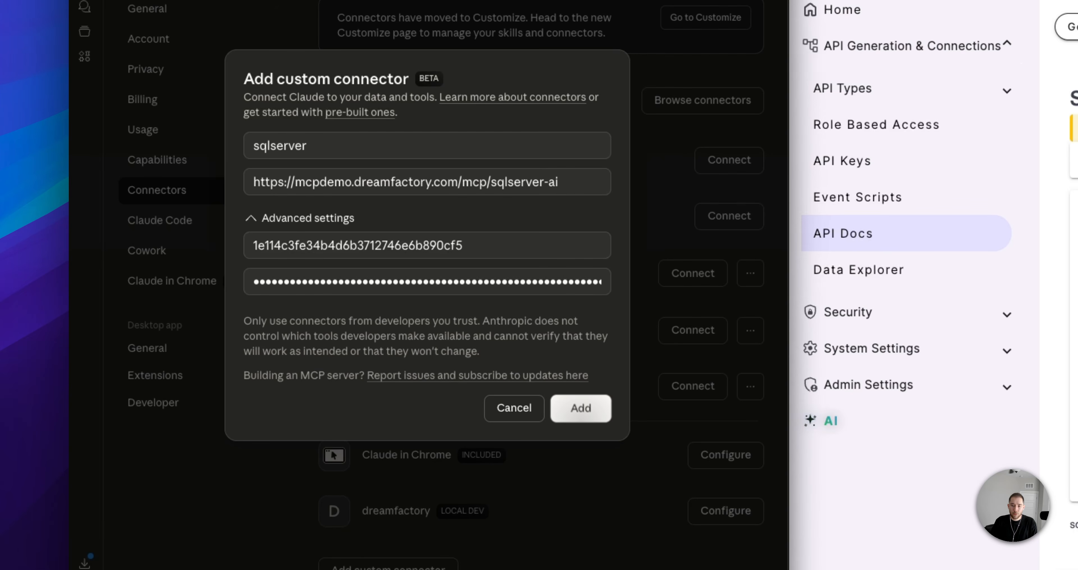
left_click(580, 409)
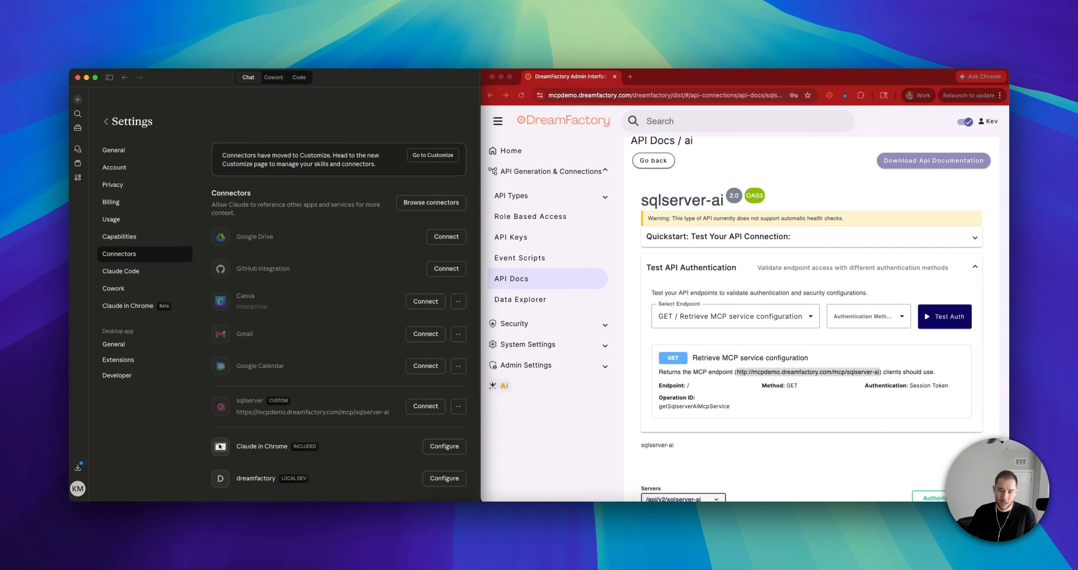
Connect and authorize the sqlserver connector in Claude, and set the permission for all its tools to Always allow
left_click(426, 406)
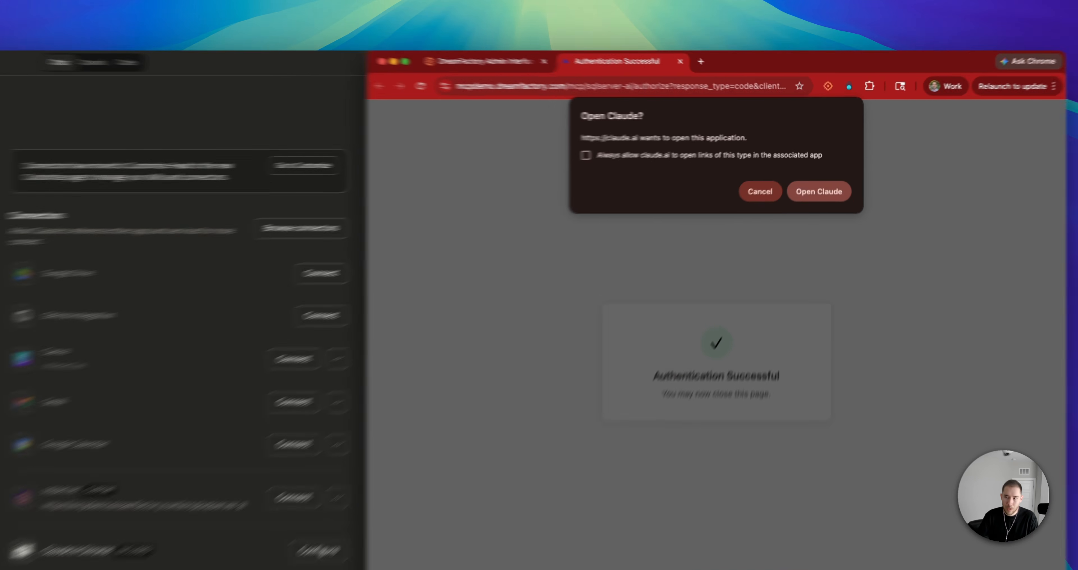
left_click(822, 175)
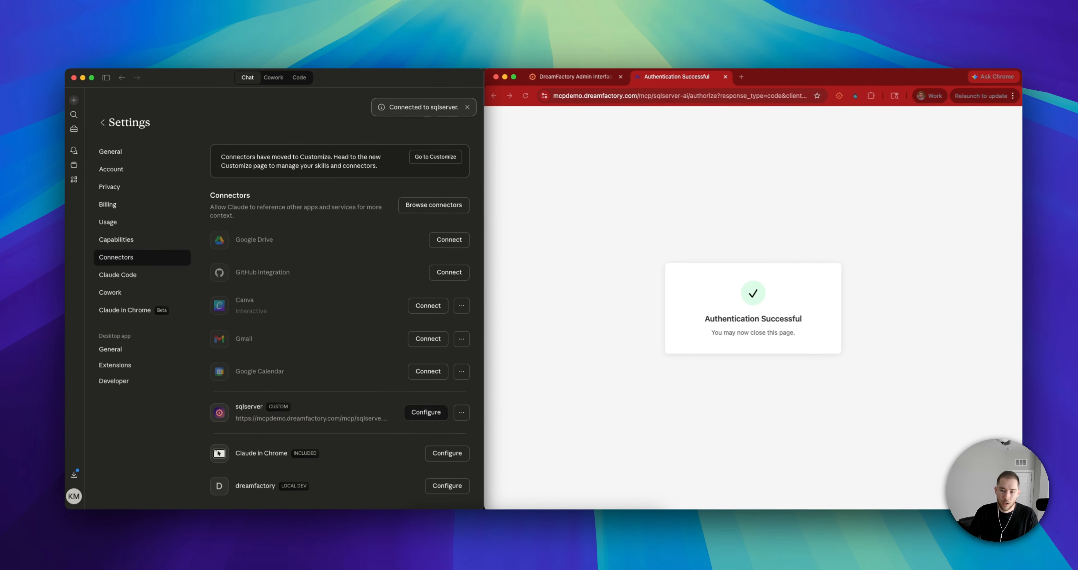
left_click(423, 406)
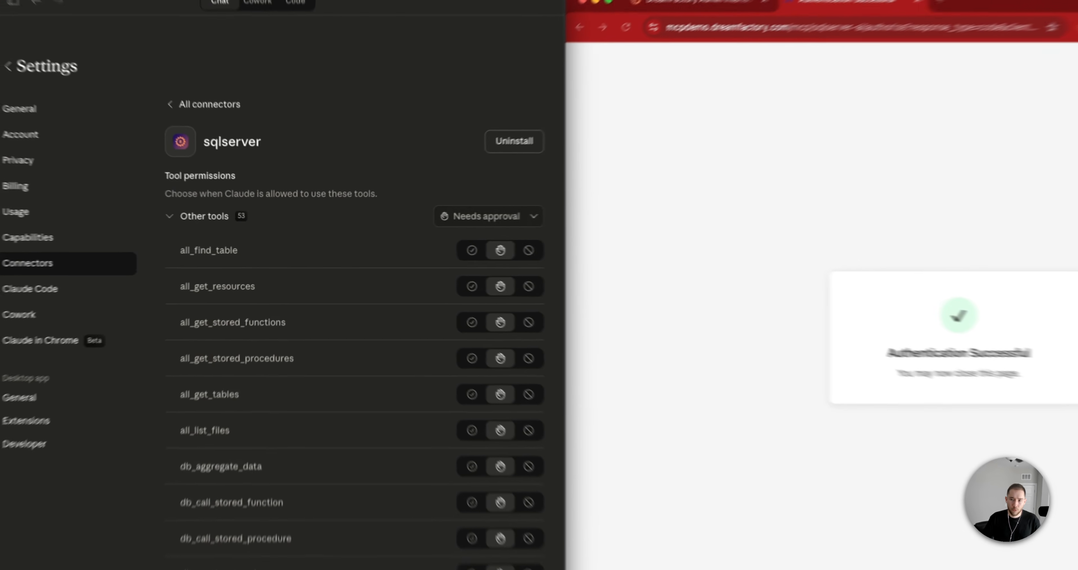
left_click(429, 223)
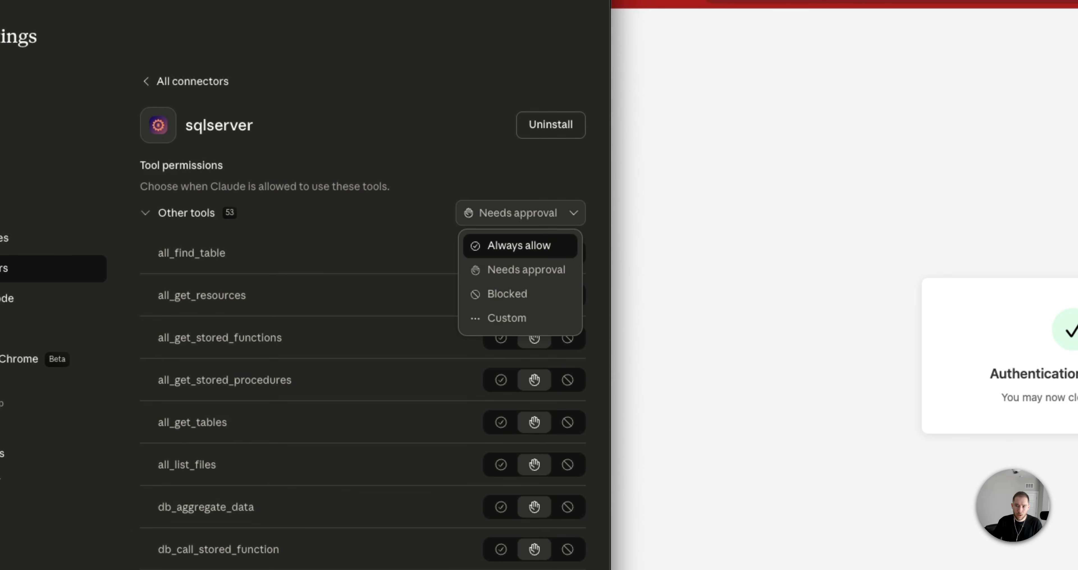
left_click(531, 247)
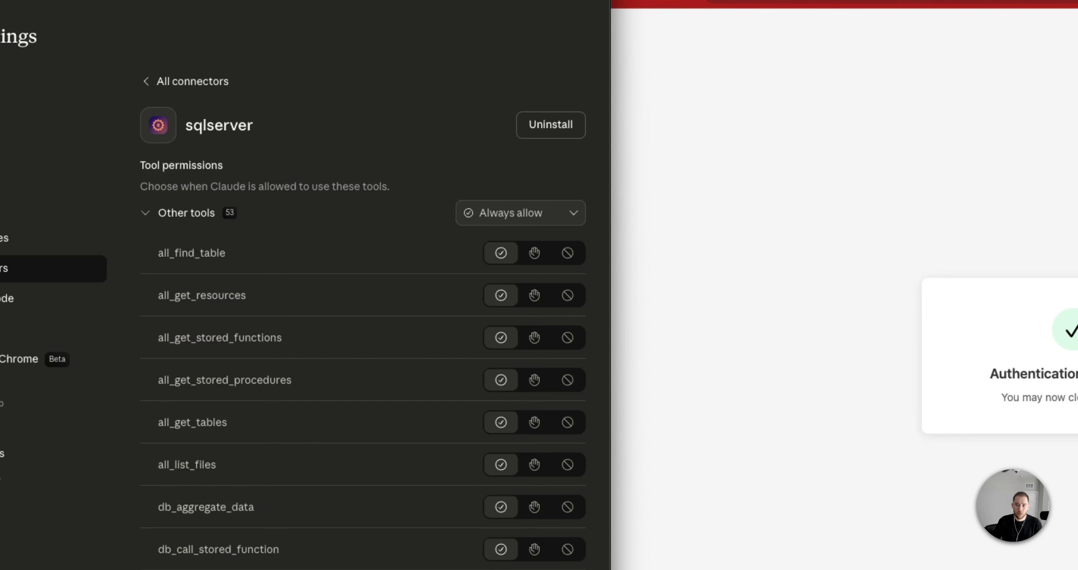
left_click(520, 213)
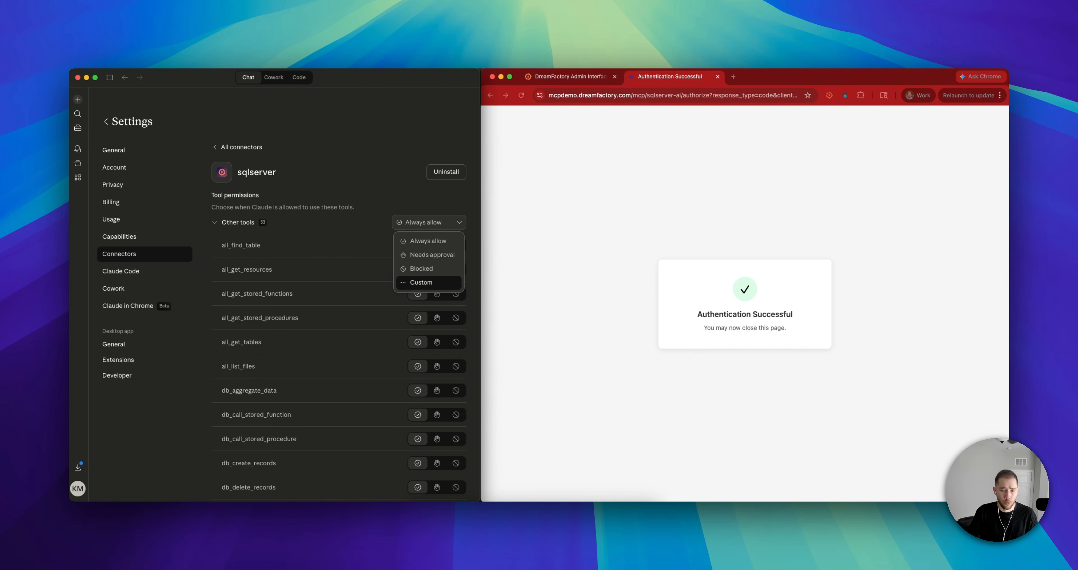
left_click(428, 242)
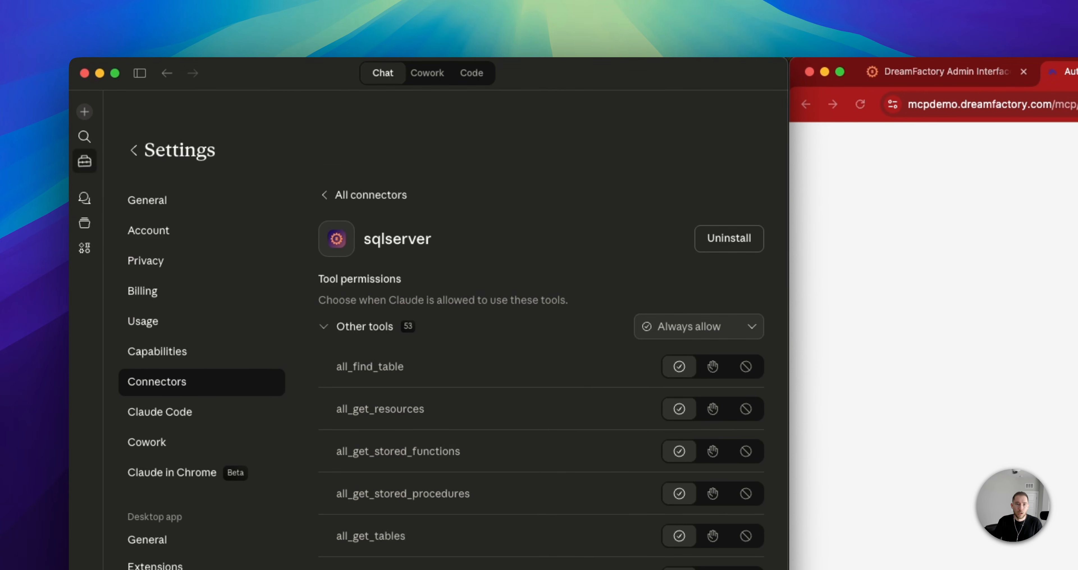
In a new Claude chat, check that the sqlserver connector is enabled and ask "Tell me whats available in sqlserver"
left_click(85, 108)
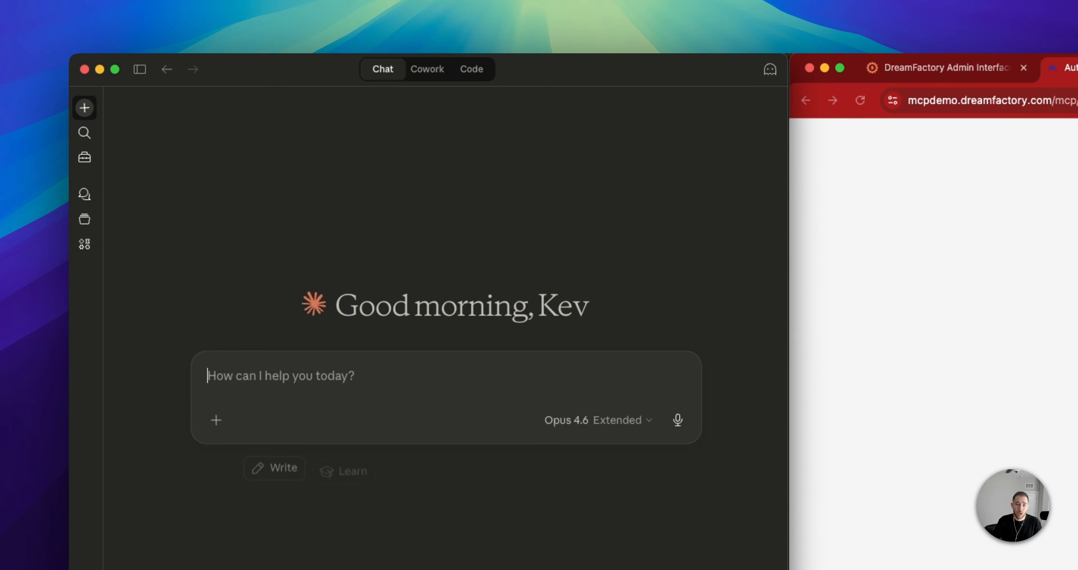
left_click(216, 420)
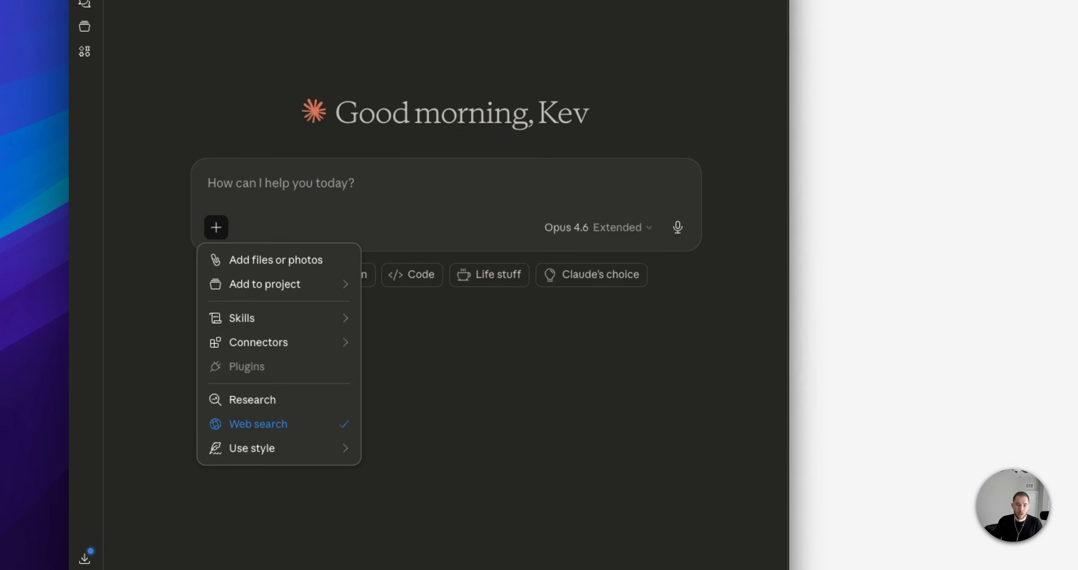
mouse_move(258, 342)
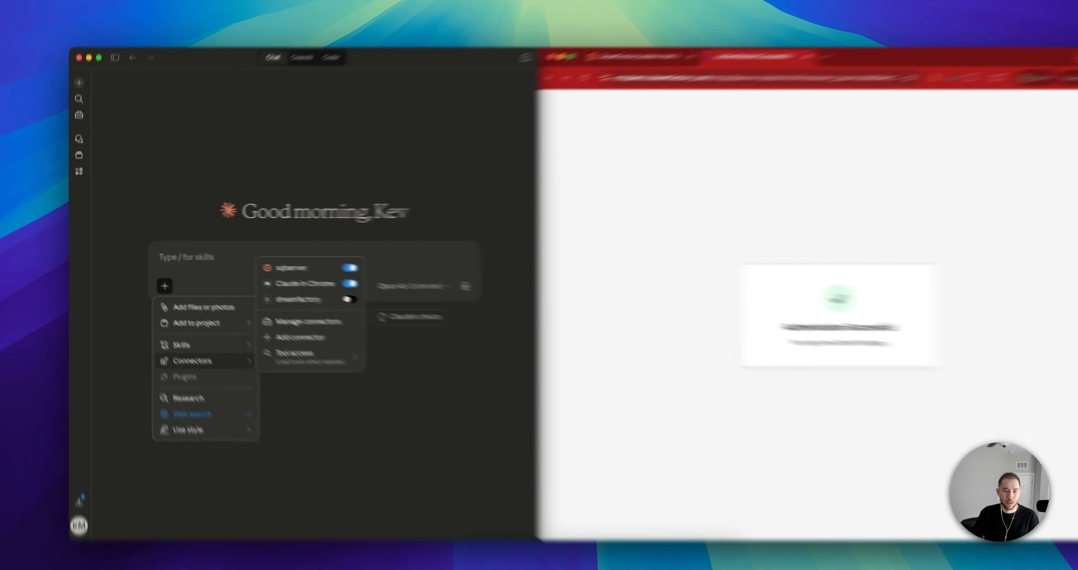
left_click(213, 253)
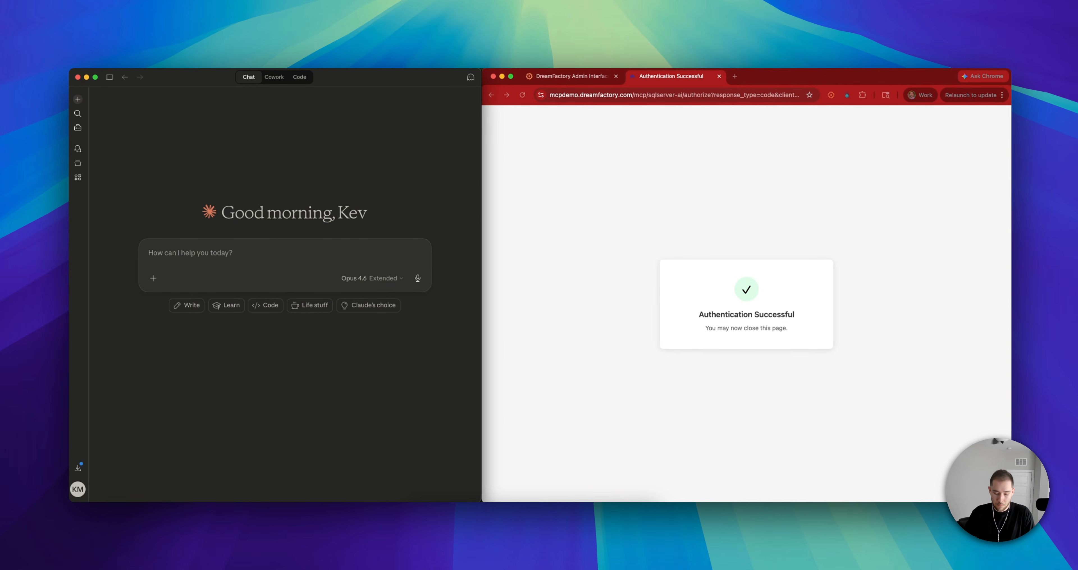
type("Tell")
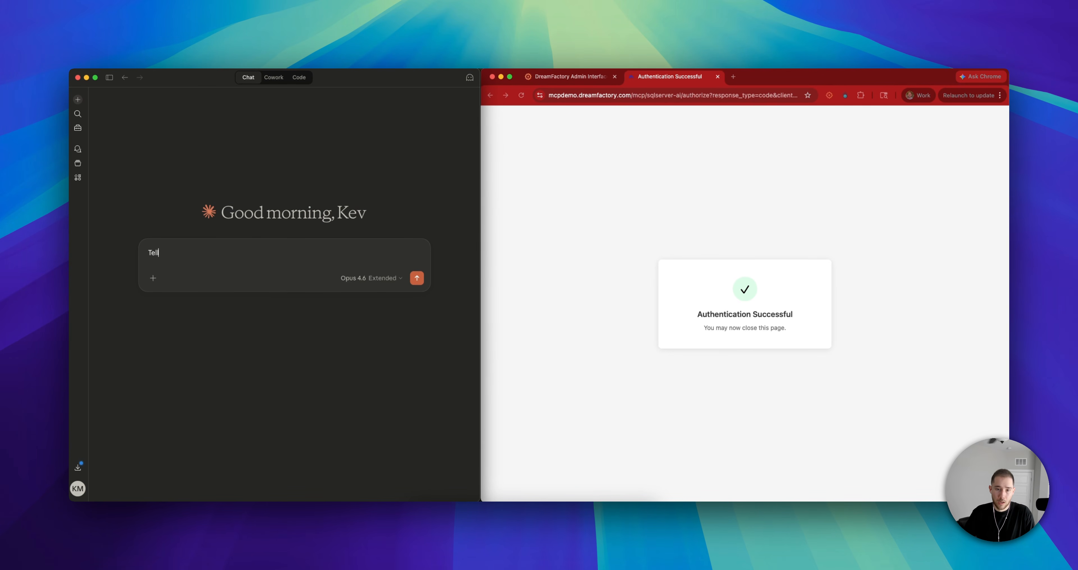
type(" me whats ava")
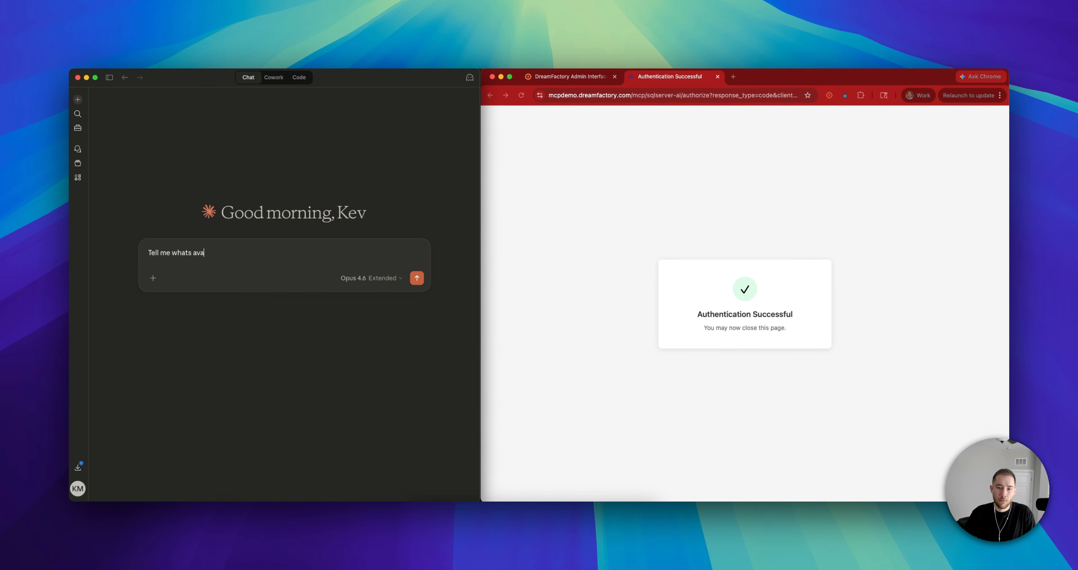
type("ilable in sqlserver")
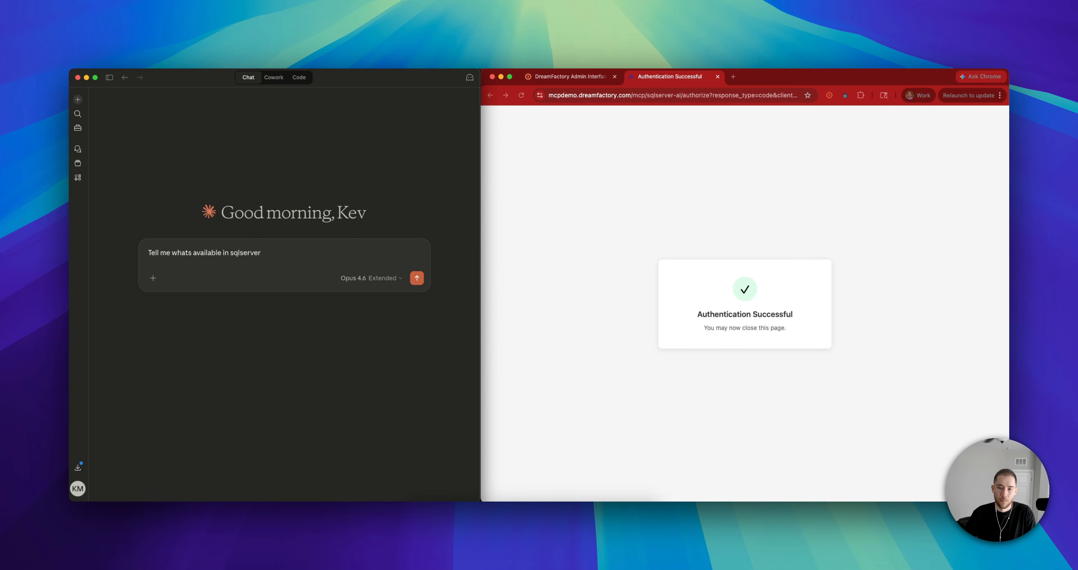
key("Return")
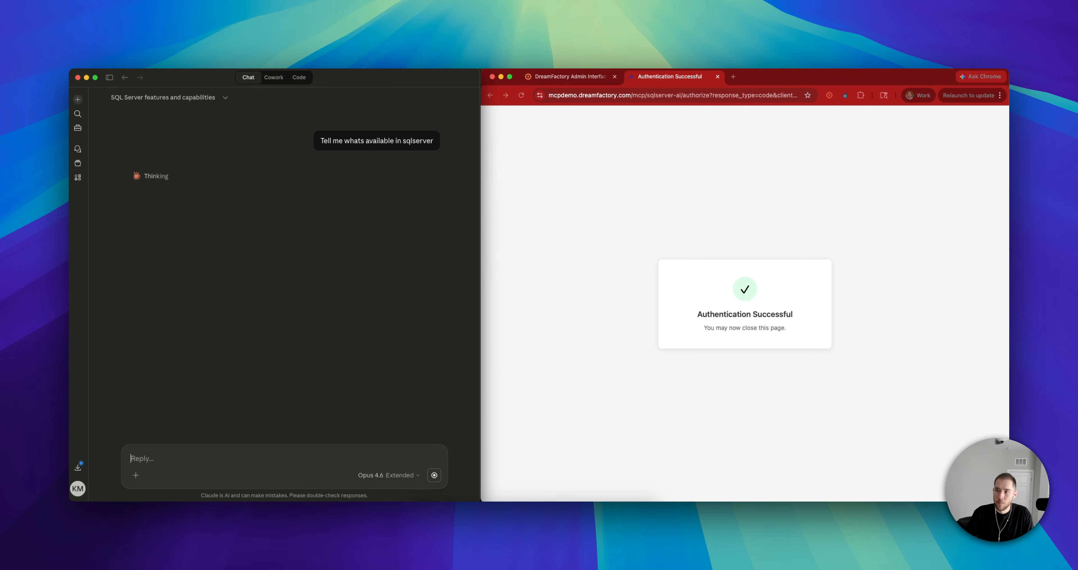
Close the authentication page and examine the sqlsrv database's Application.Cities table in DreamFactory's Data Explorer
key("super+w")
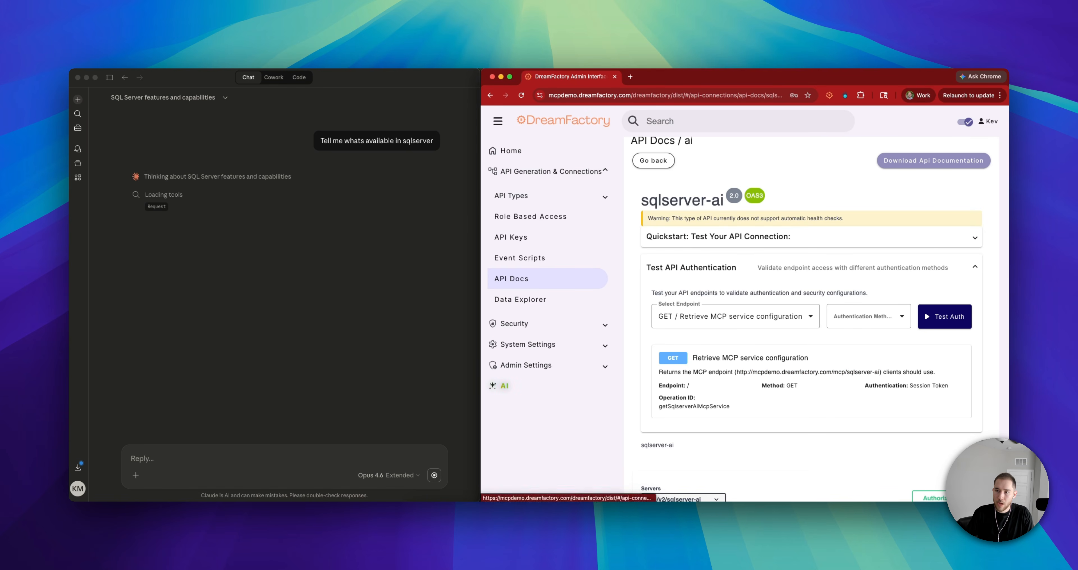
left_click(511, 279)
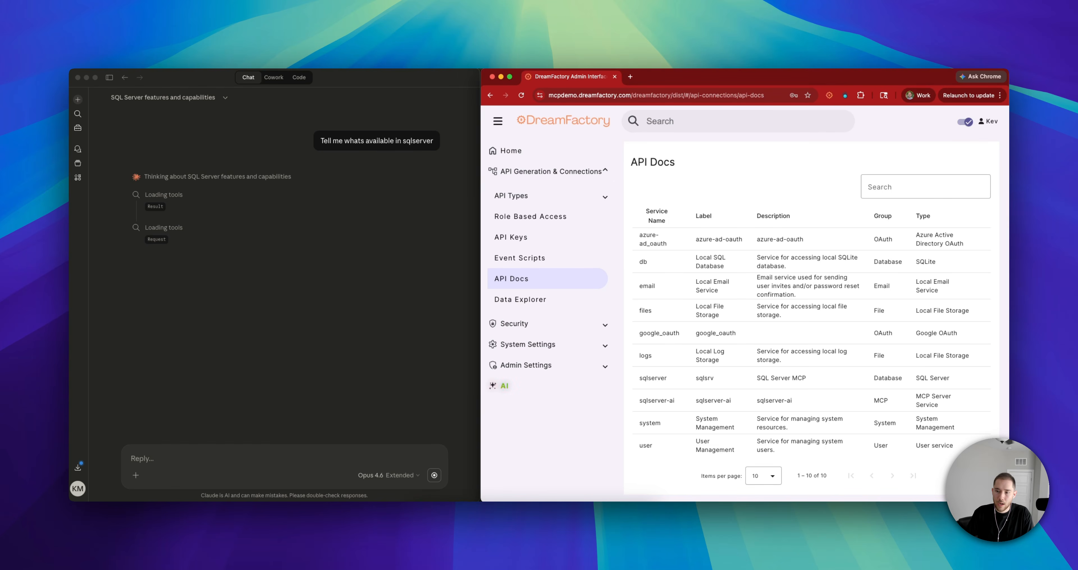
left_click(520, 300)
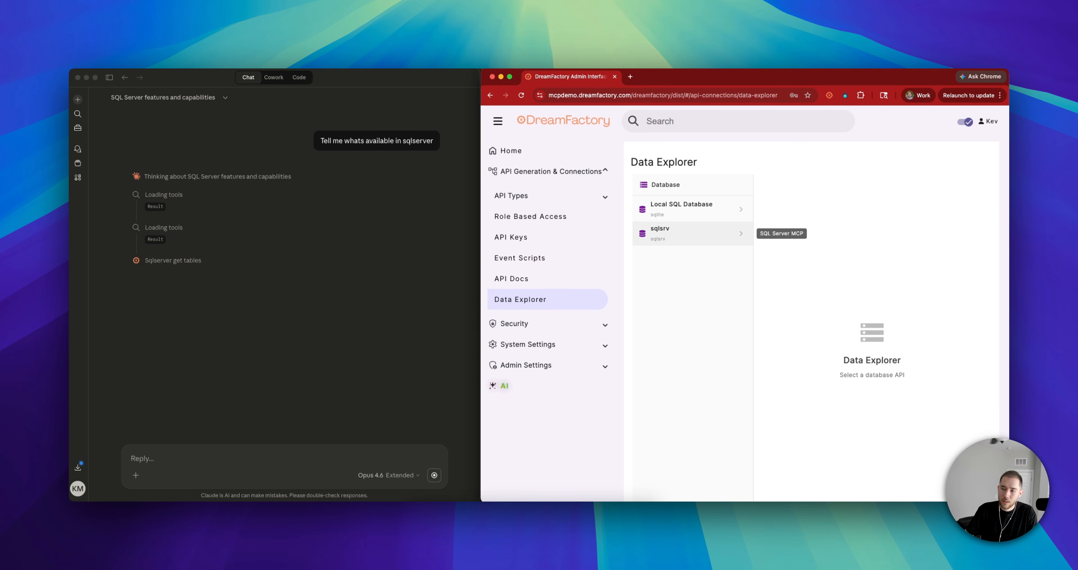
left_click(691, 233)
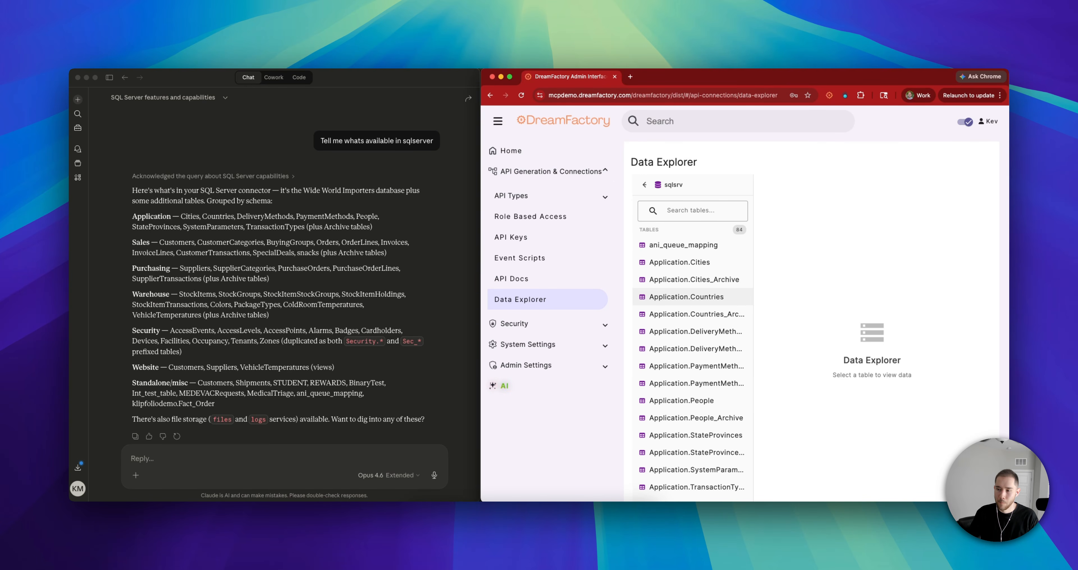
left_click(679, 262)
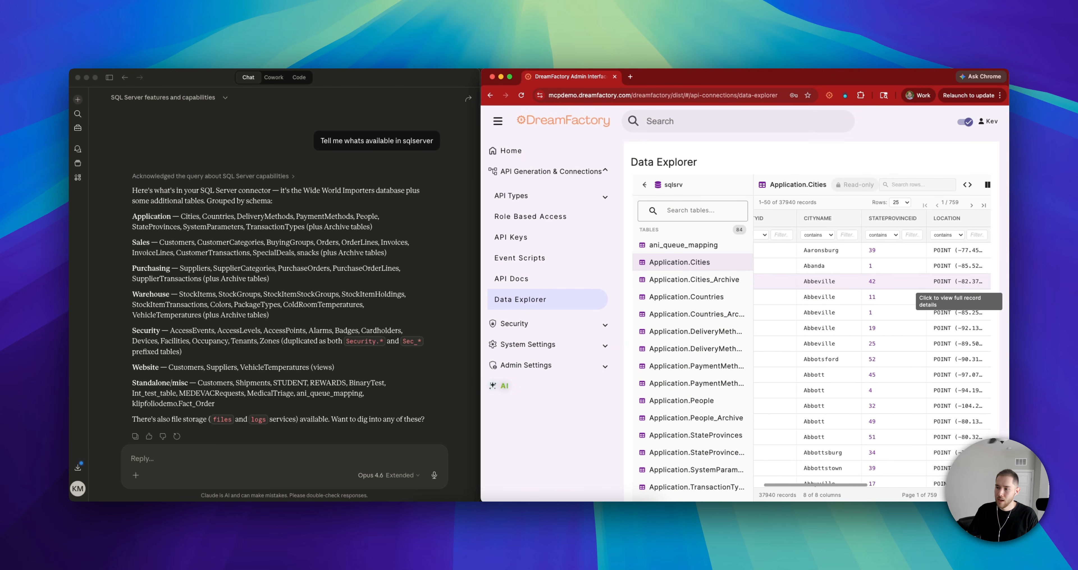
scroll(933, 285, "right", 2)
scroll(933, 284, "left", 2)
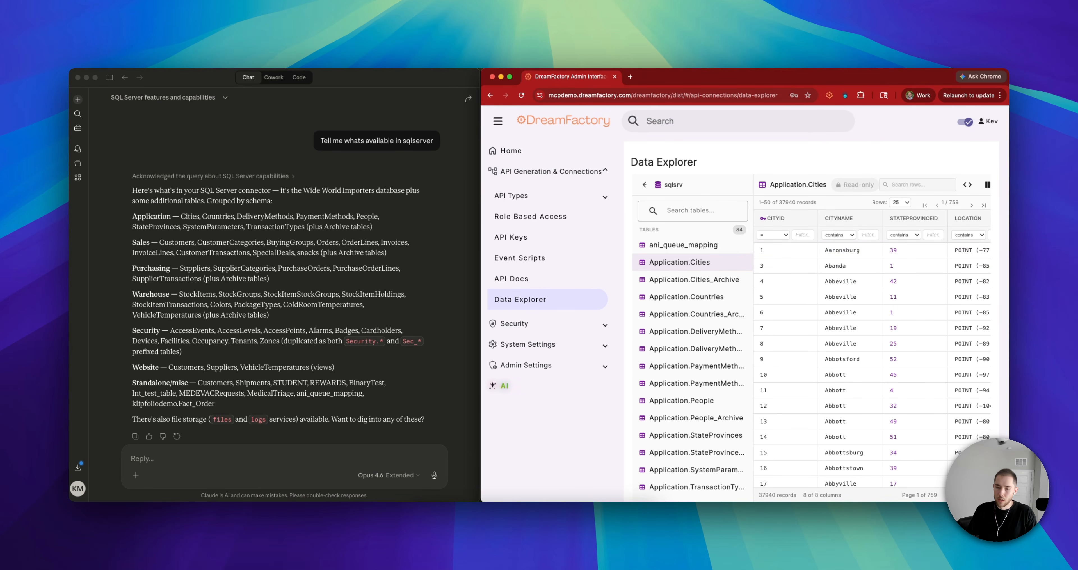
Copy the city name Aaronsburg from the first Application.Cities record into the Claude chat reply
left_click(131, 458)
double_click(845, 249)
key("super+c")
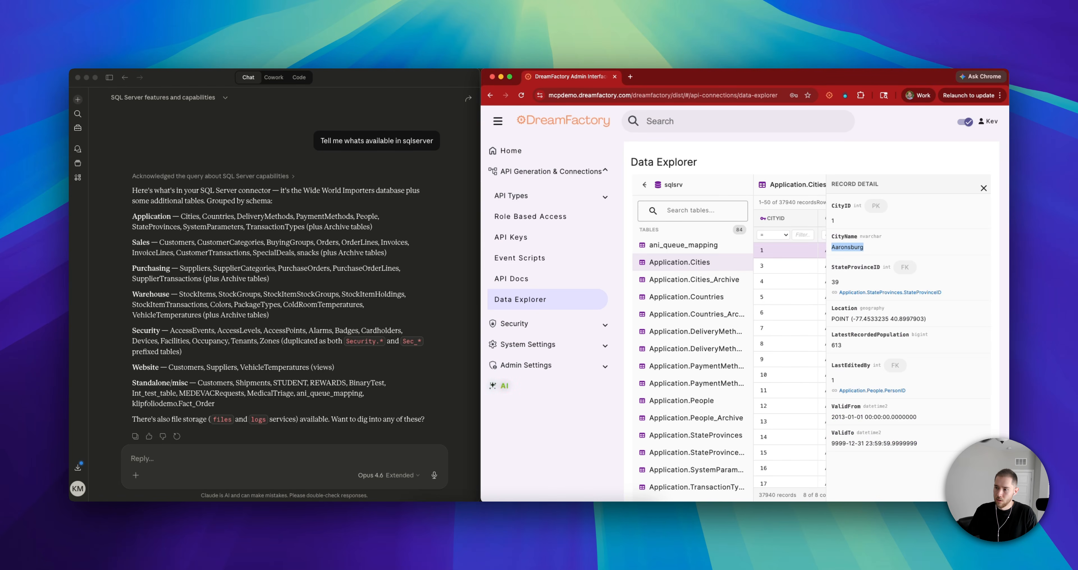
key("super+Tab")
key("super+v")
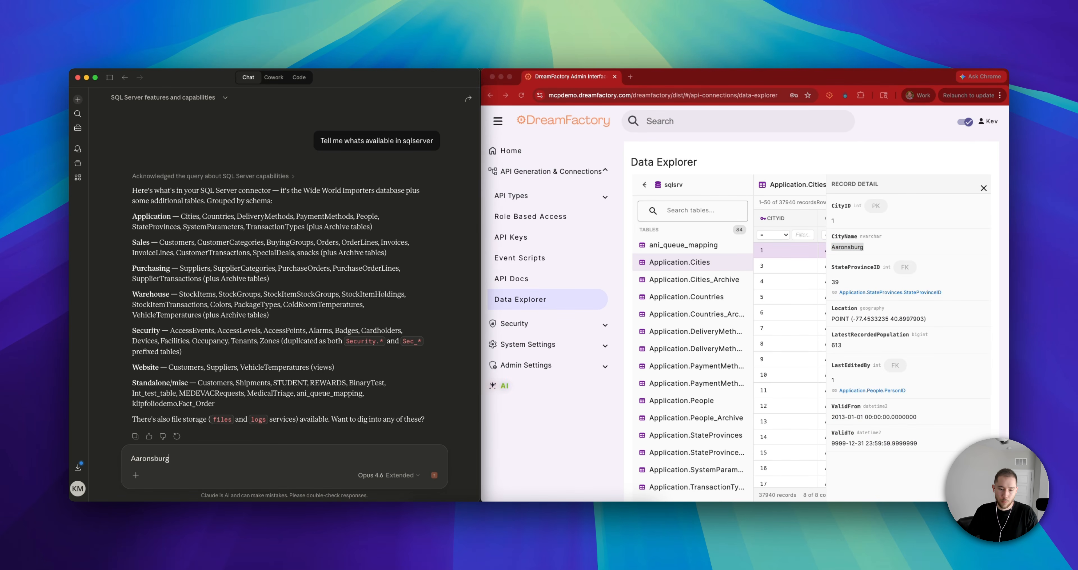
Complete and send the question "Aaronsburg is in what stateprovinceid?" in Claude, and close the record details in DreamFactory
type("is in what")
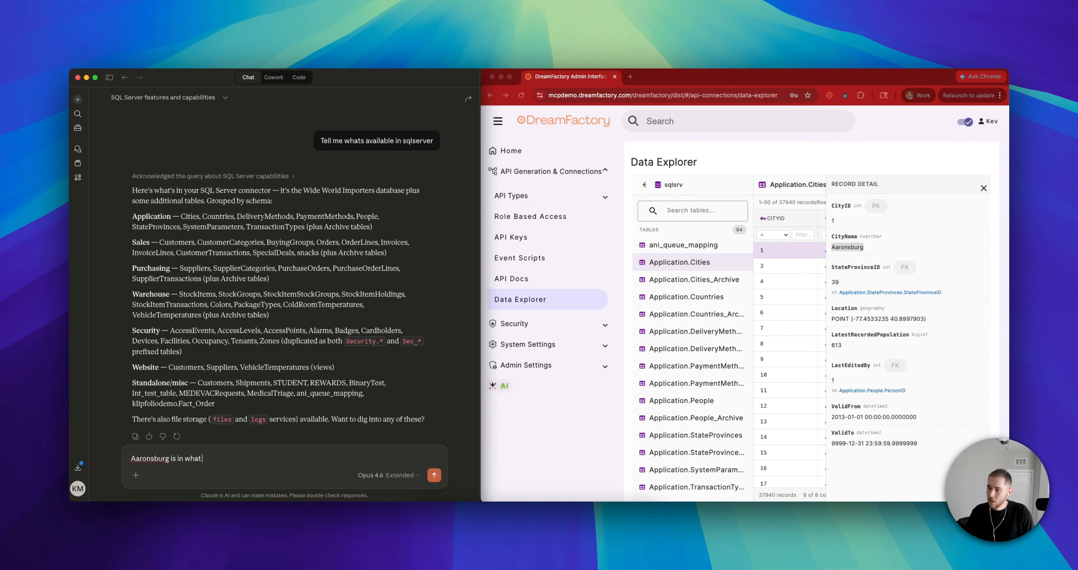
type(" stateo")
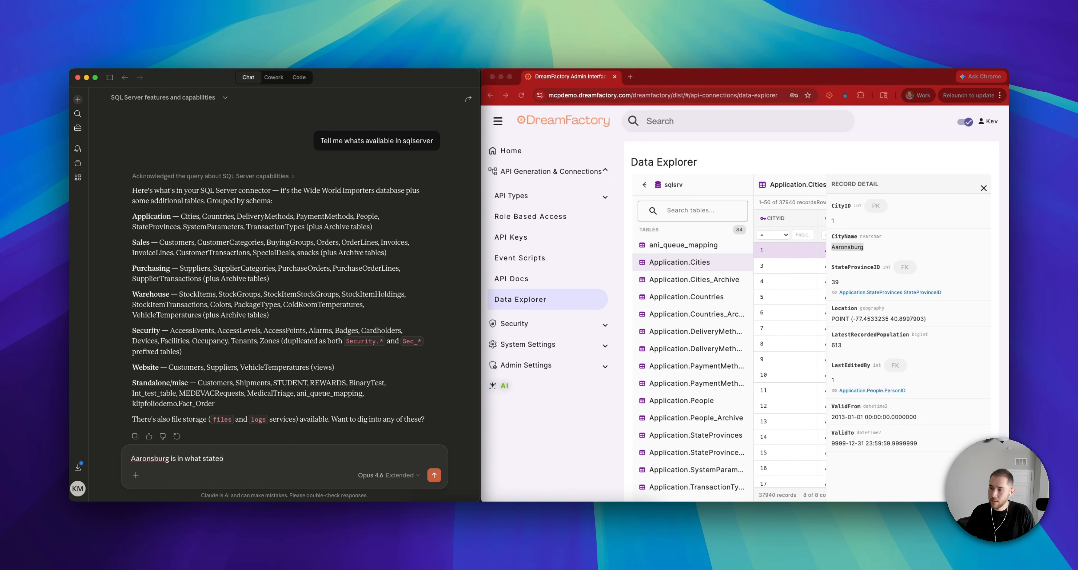
type("rivubceuo")
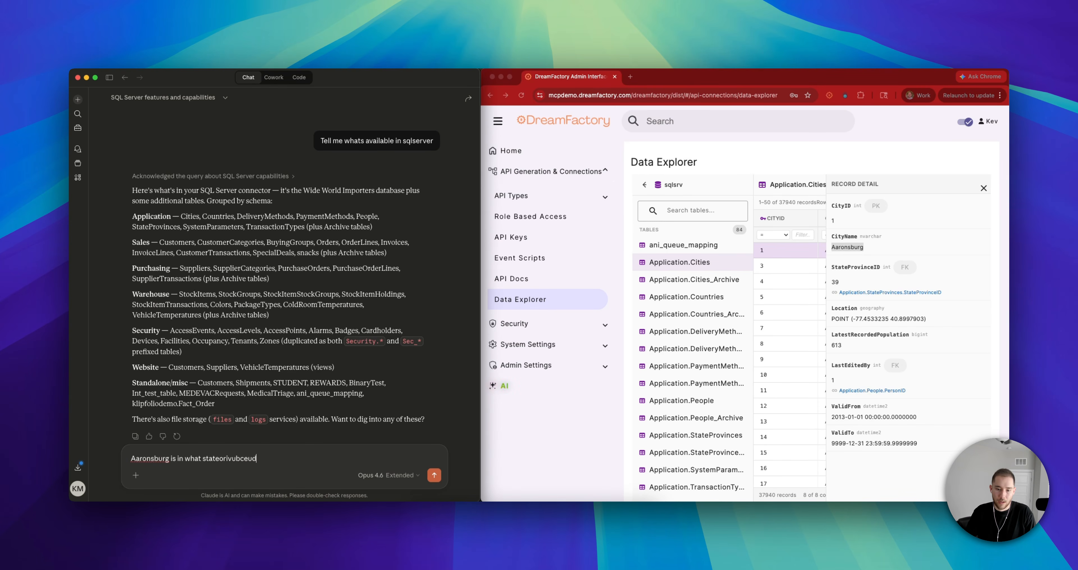
key("BackSpace")
key("BackSpace")
key("BackSpace")
key("BackSpace")
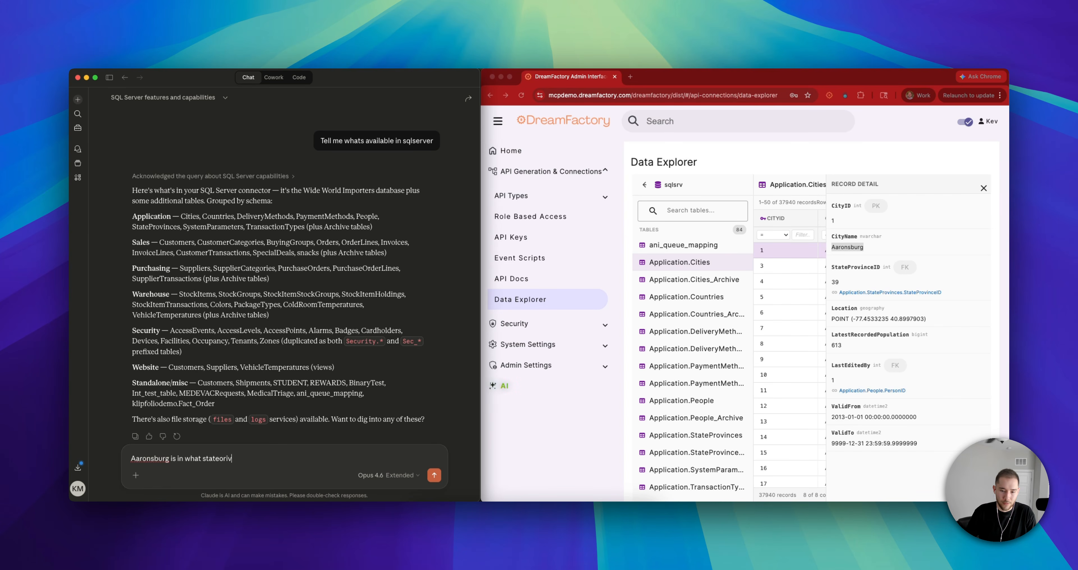
key("BackSpace")
type("provinceid?")
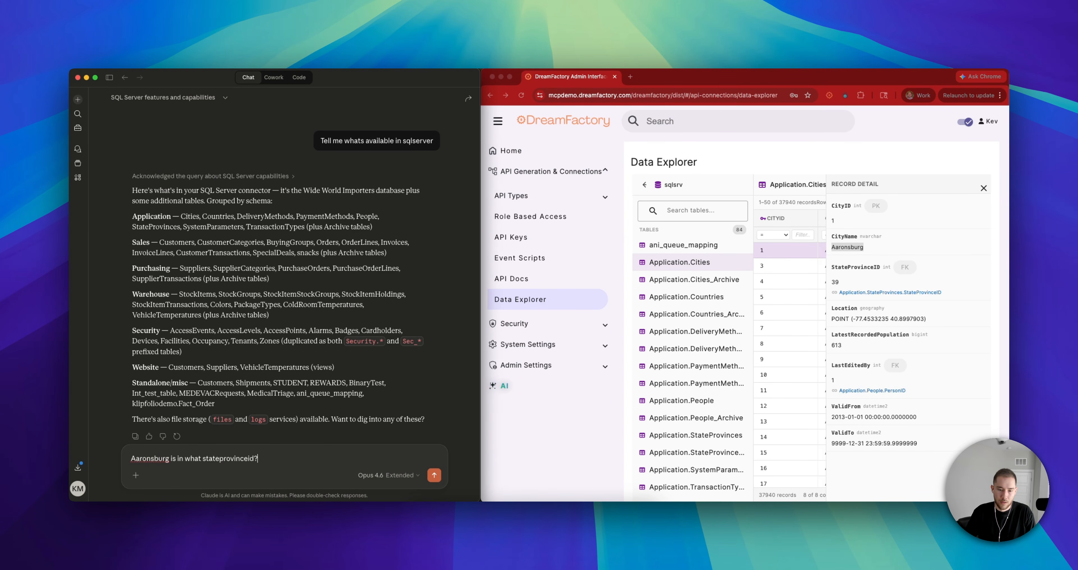
key("Return")
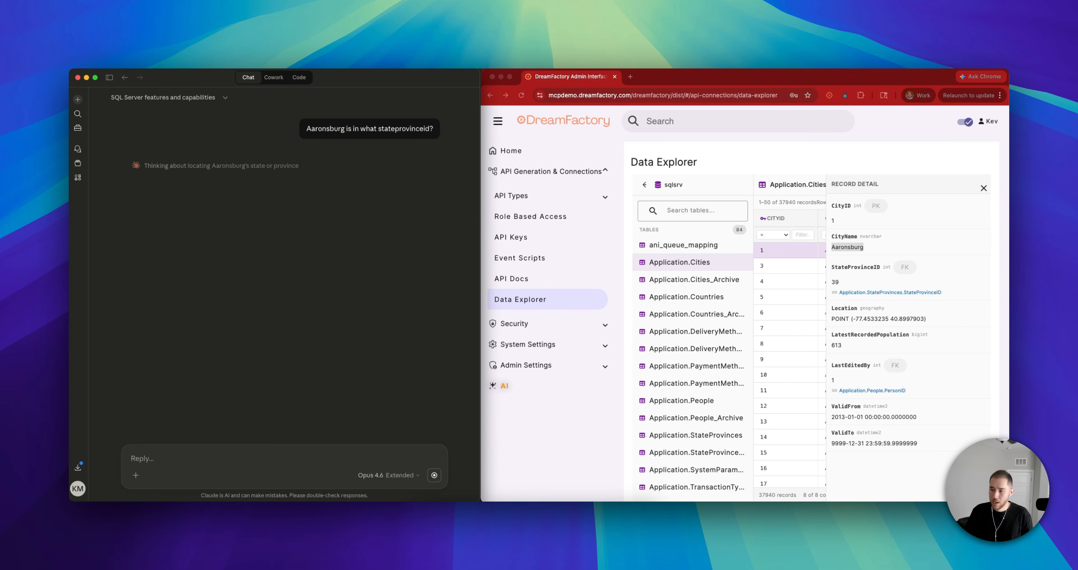
left_click(983, 188)
left_click(982, 188)
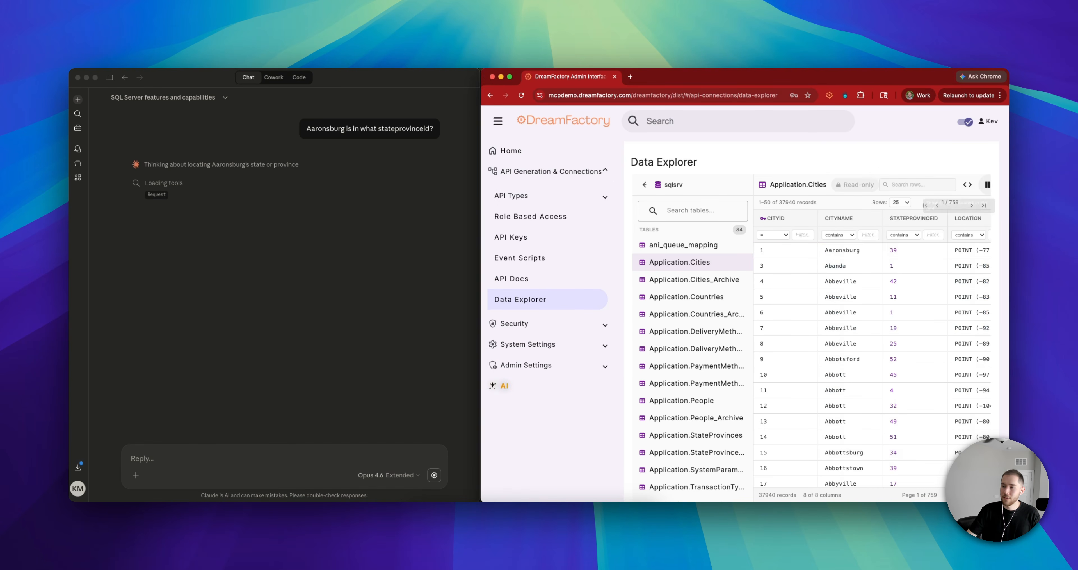